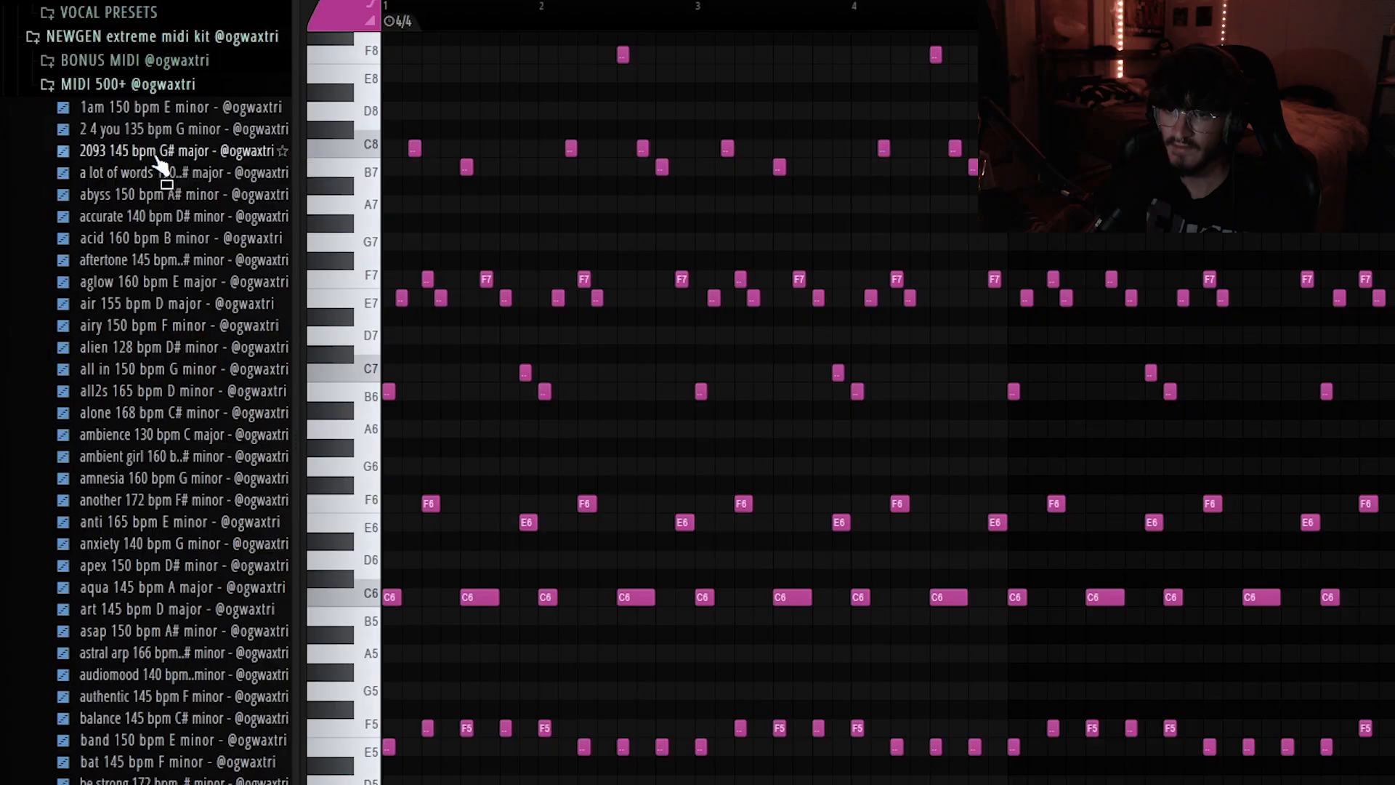
Play the CHORD (4) pattern in the piano roll to review the main chord melody
scroll(176, 417, down, 20)
scroll(171, 439, down, 10)
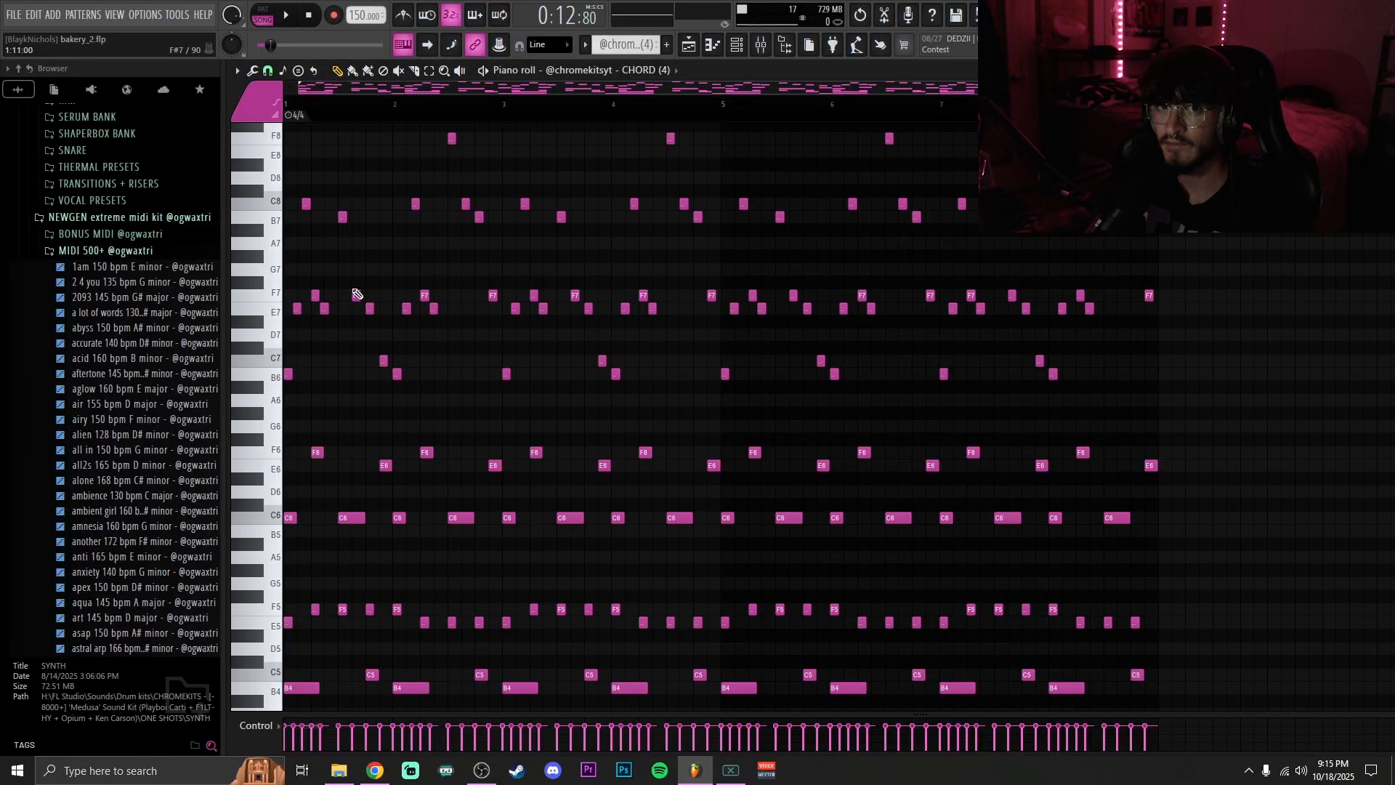
key(space)
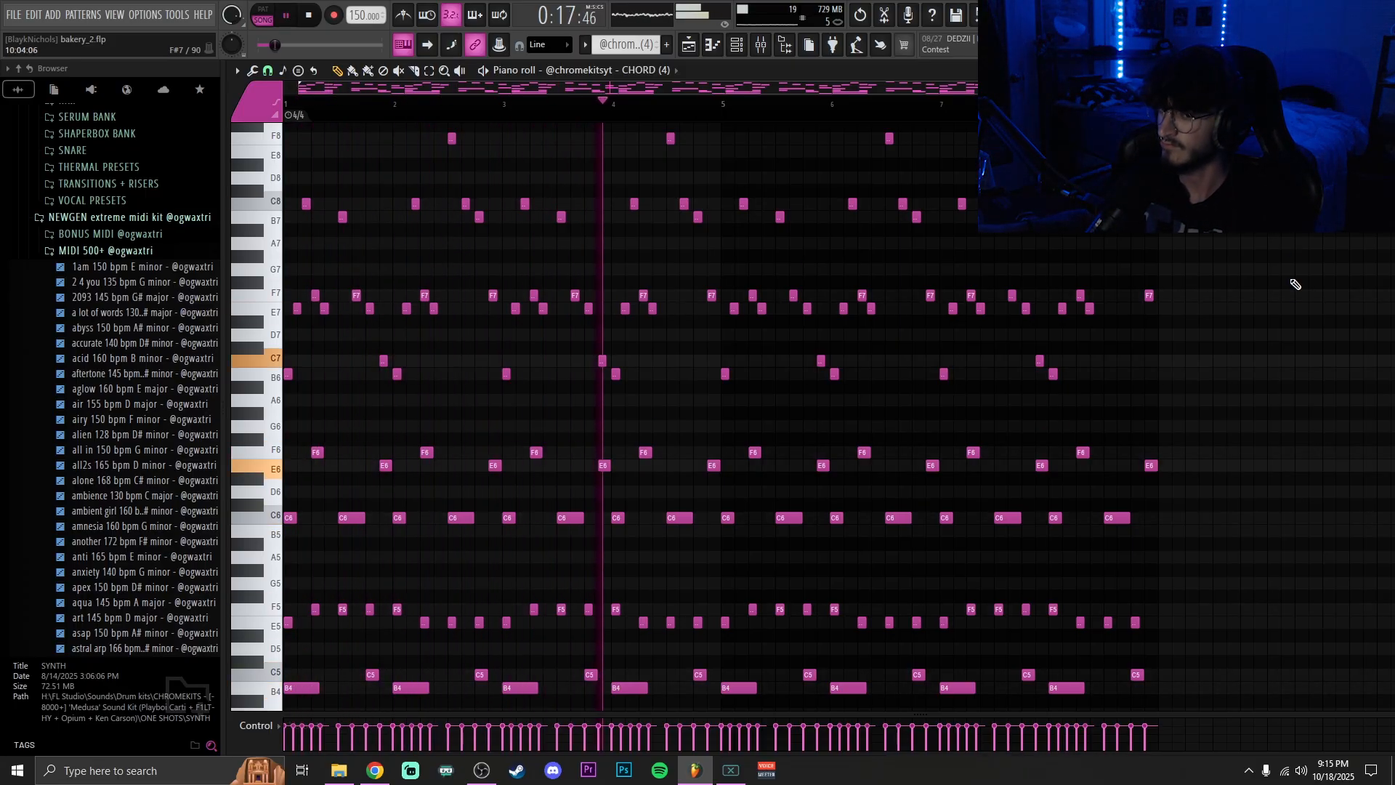
key(space)
key(F5)
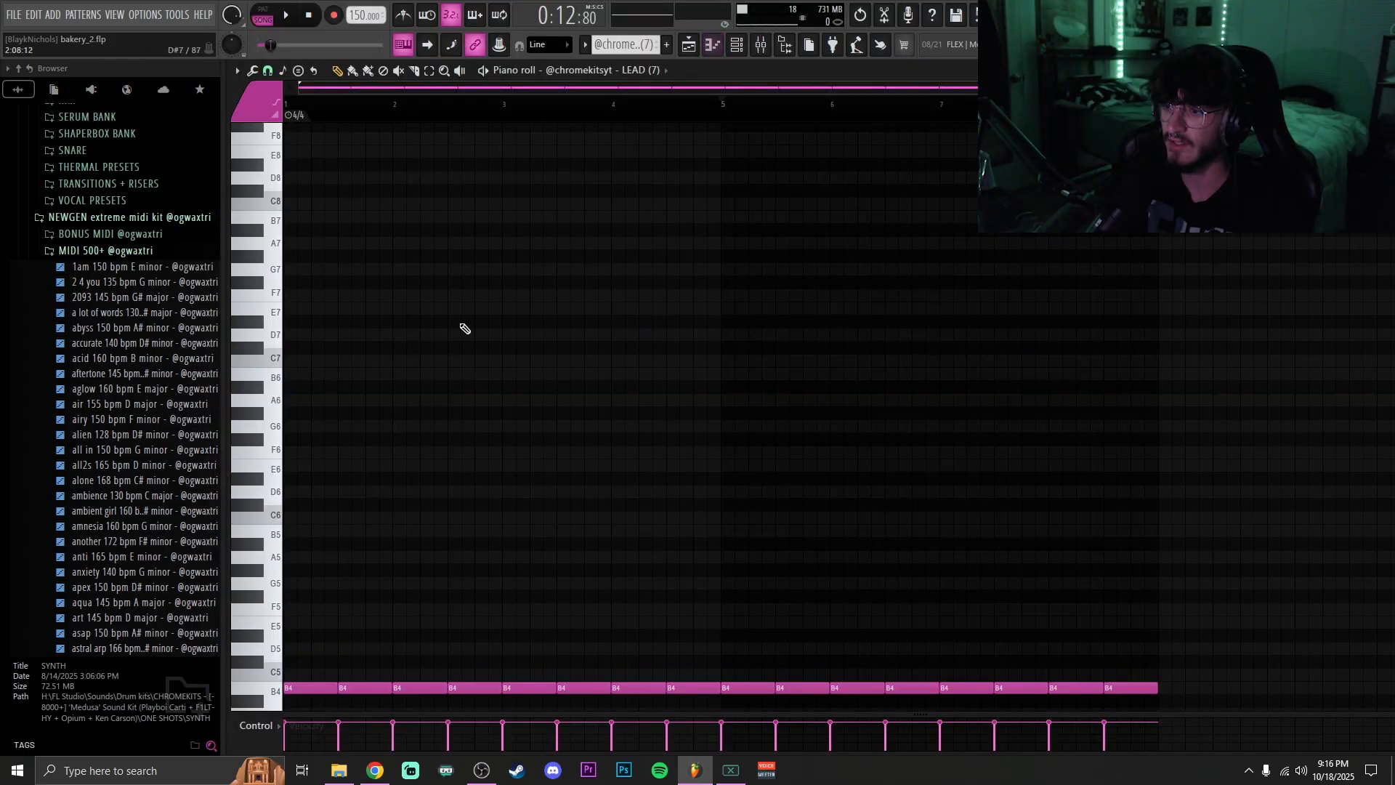
Review the LEAD (7) notes, listen to the active melody tracks in the arrangement, and play the SYNTH (36) pattern
scroll(465, 328, down, 3)
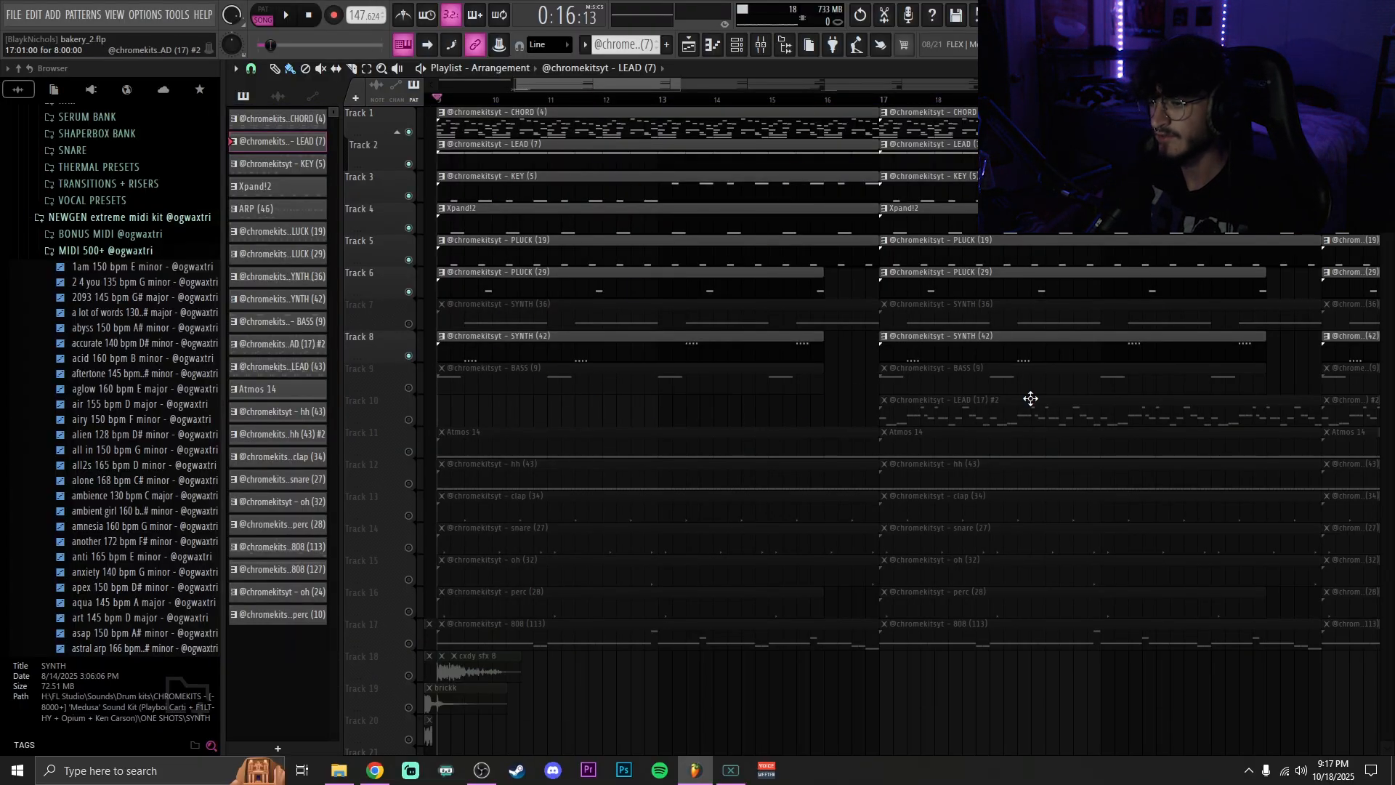
key(space)
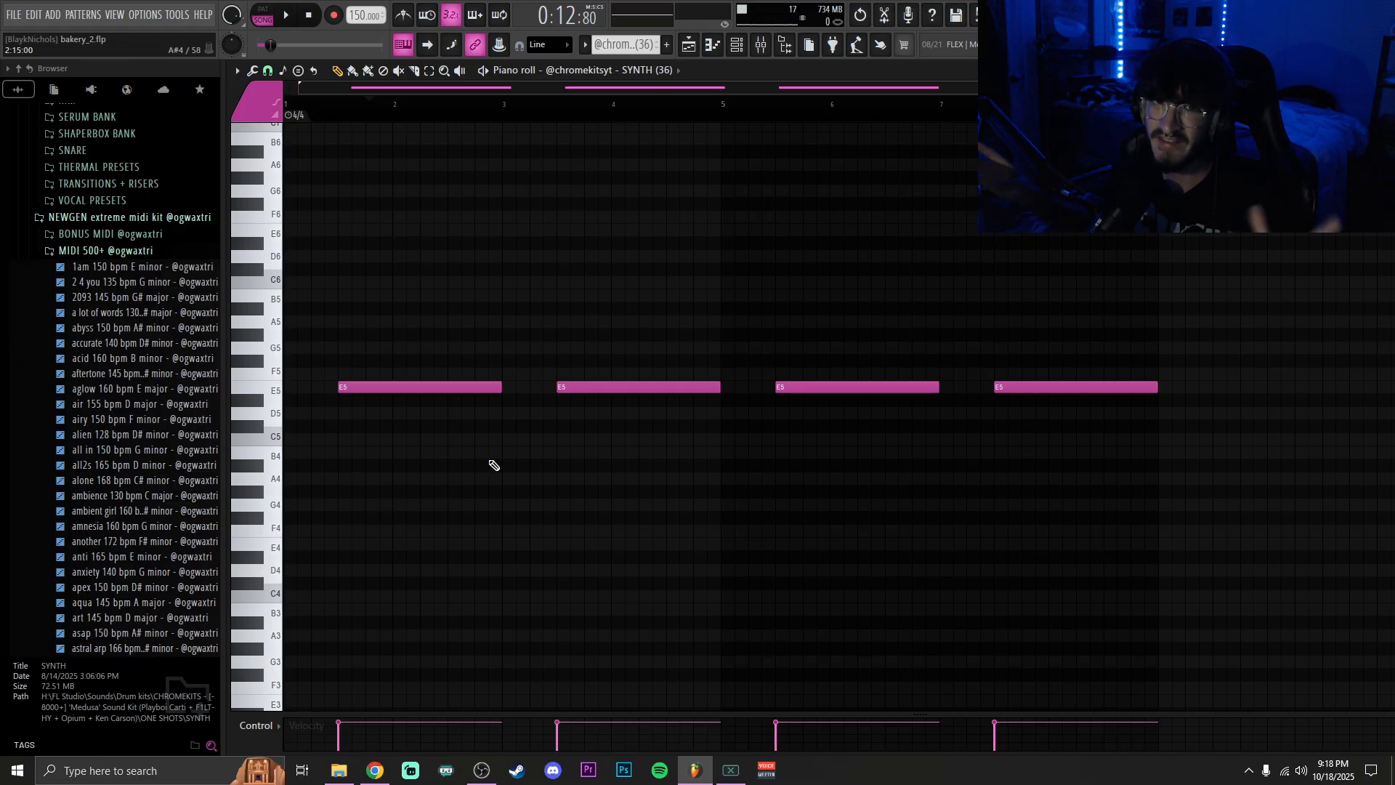
key(space)
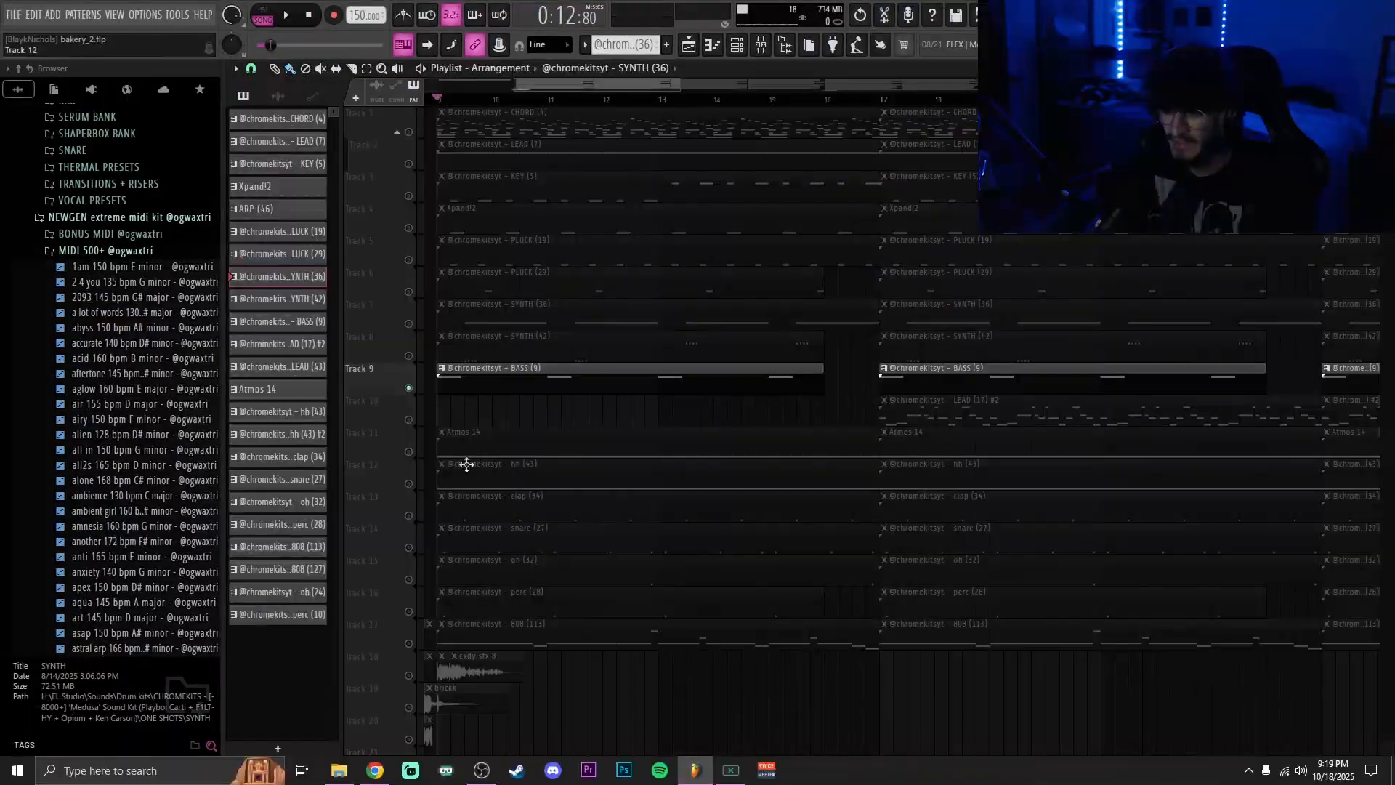
Open the BASS (9) pattern's notes and inspect Fruity Soft Clipper and Fruity Parametric EQ 2 on mixer Insert 2
double_click(519, 381)
drag(631, 93, 511, 91)
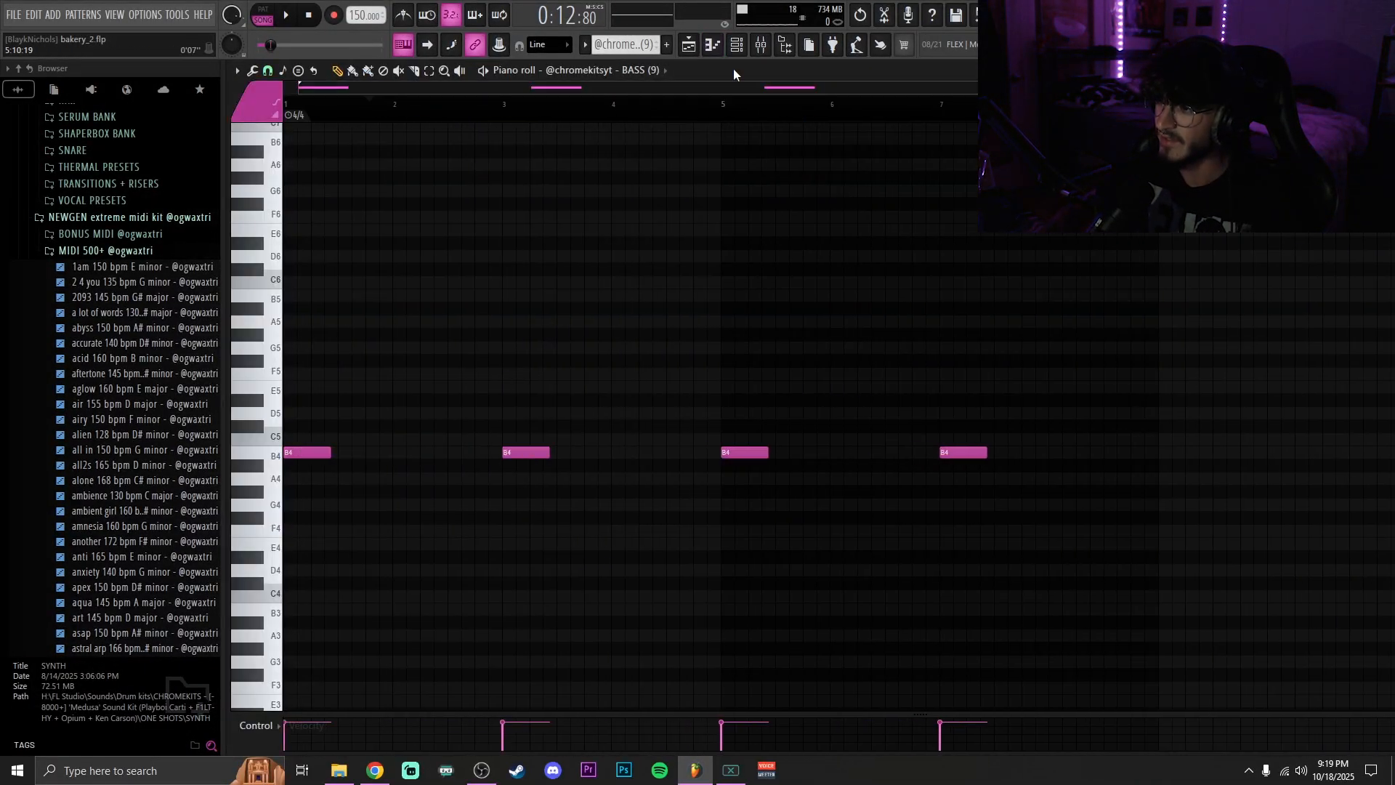
click(761, 45)
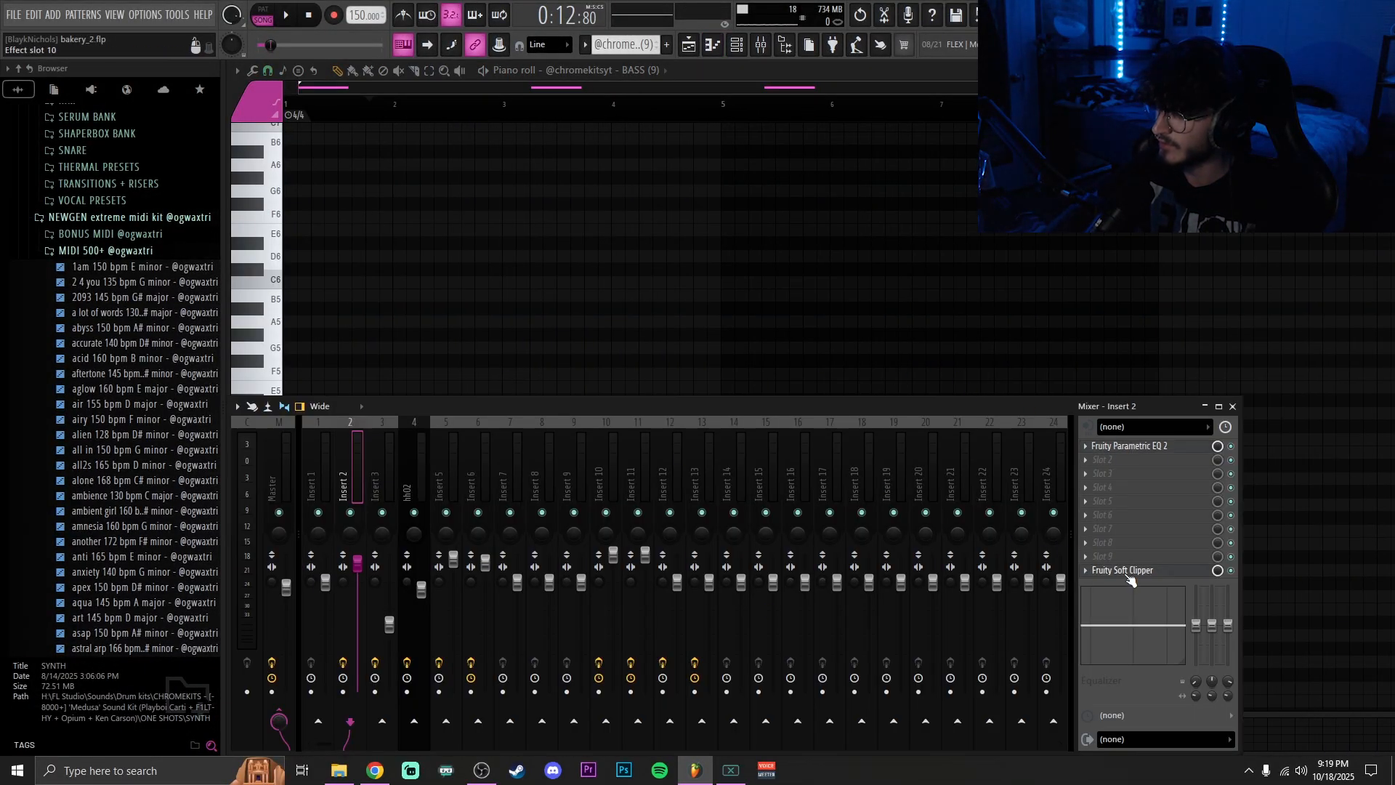
click(1129, 572)
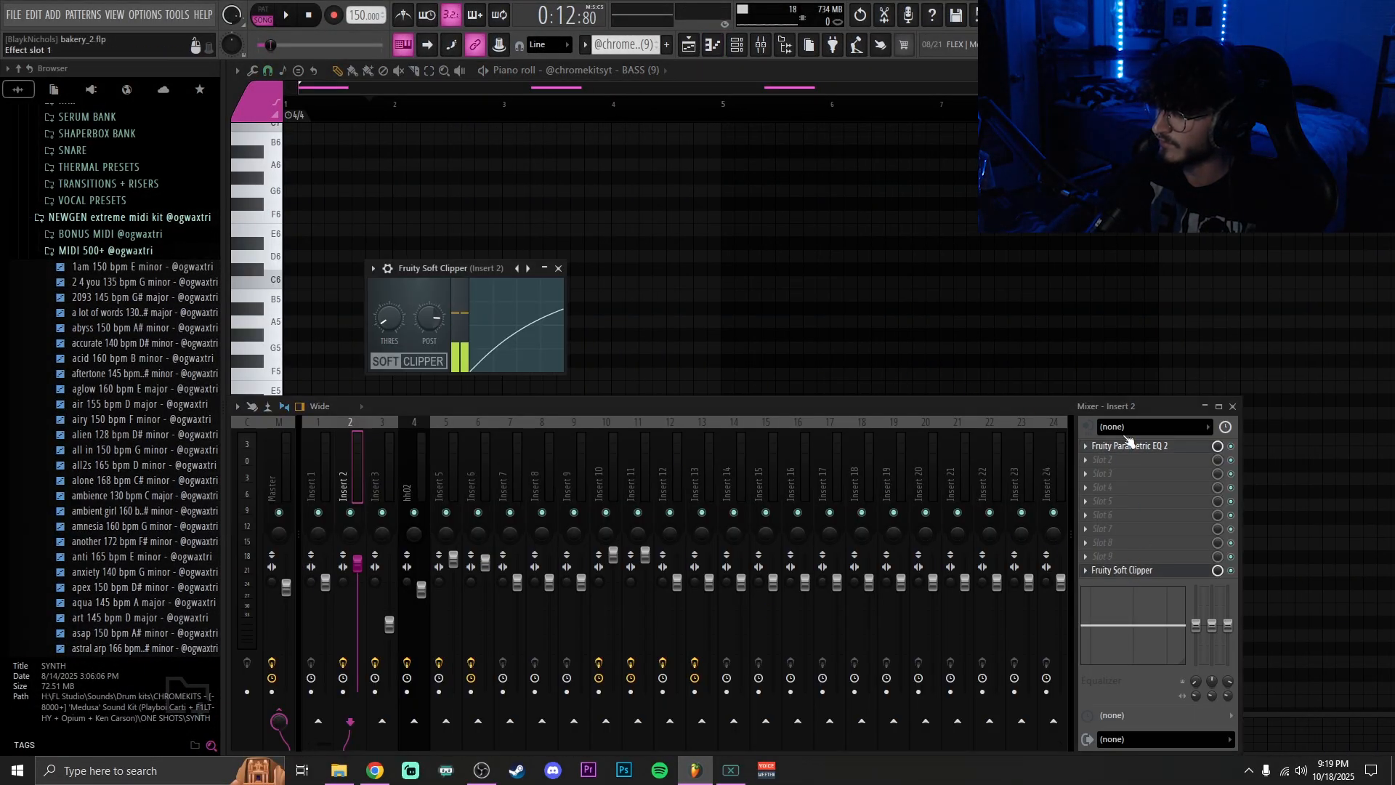
click(1121, 445)
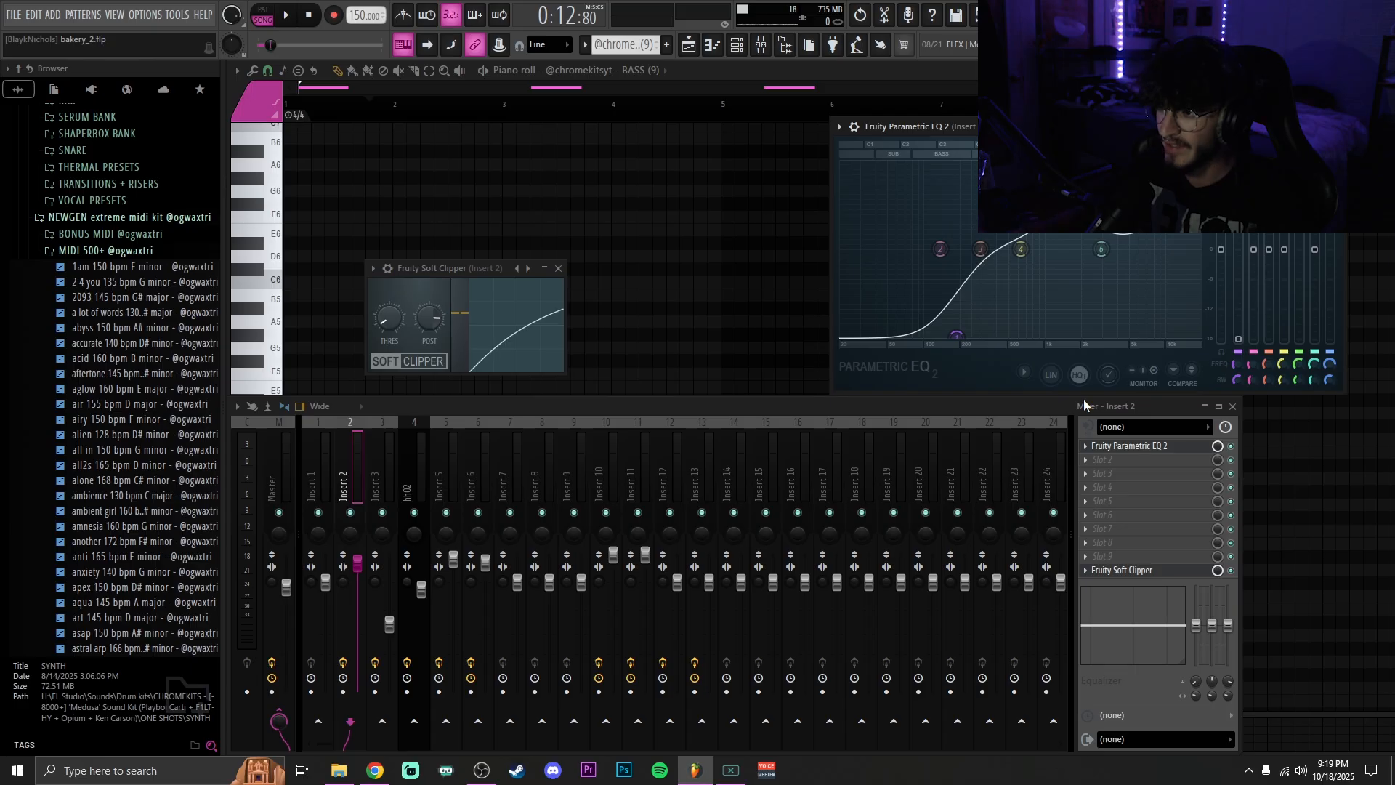
Play the BASS (9) pattern while watching its response in Fruity Parametric EQ 2
scroll(420, 194, down, 5)
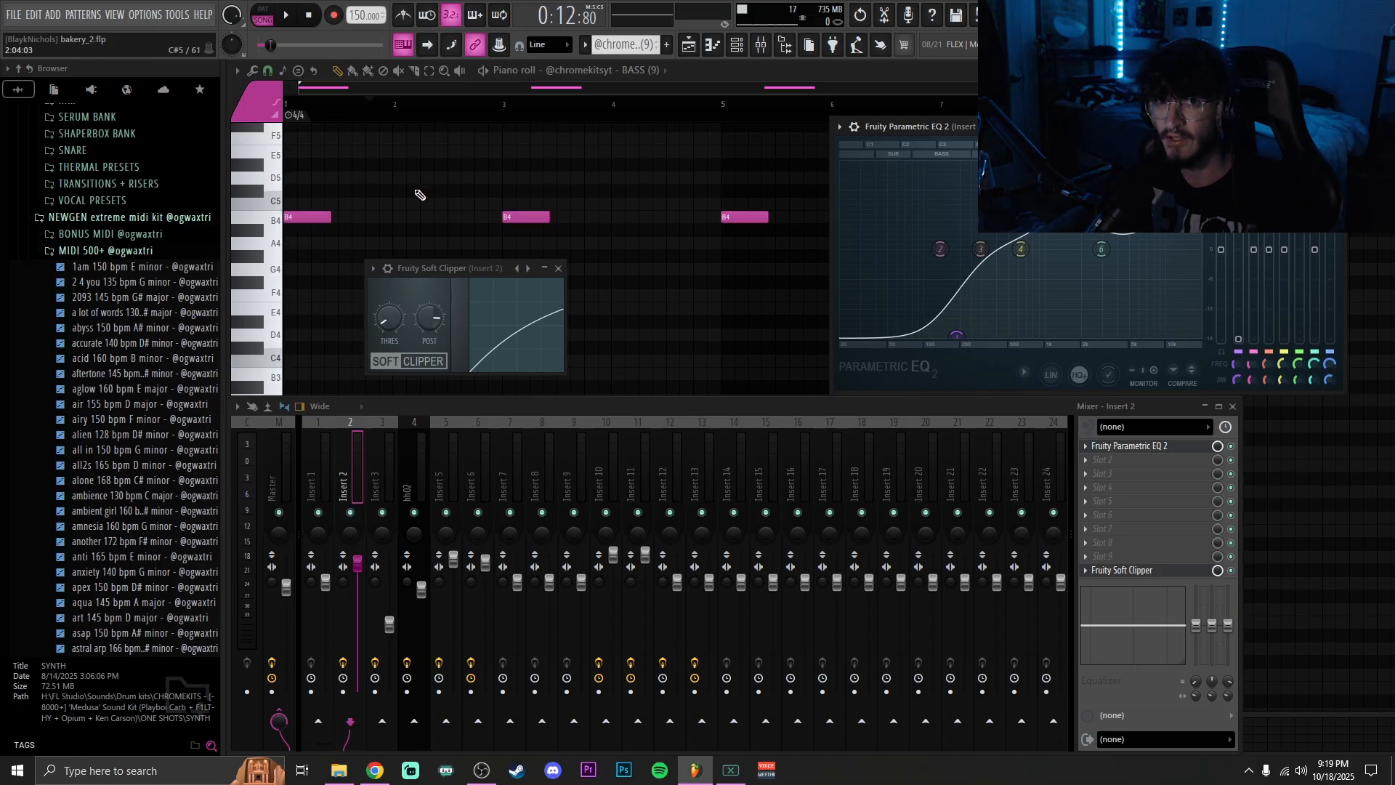
key(space)
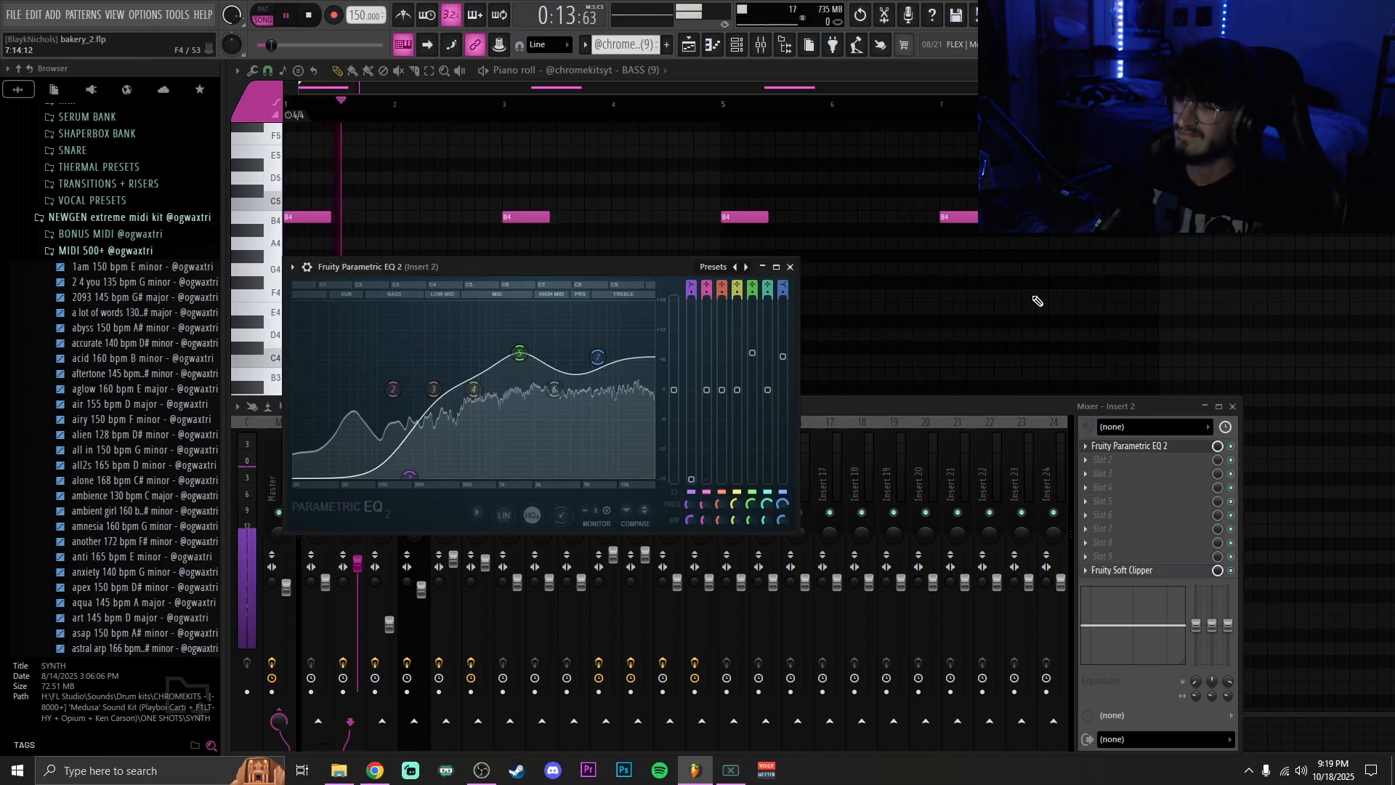
key(space)
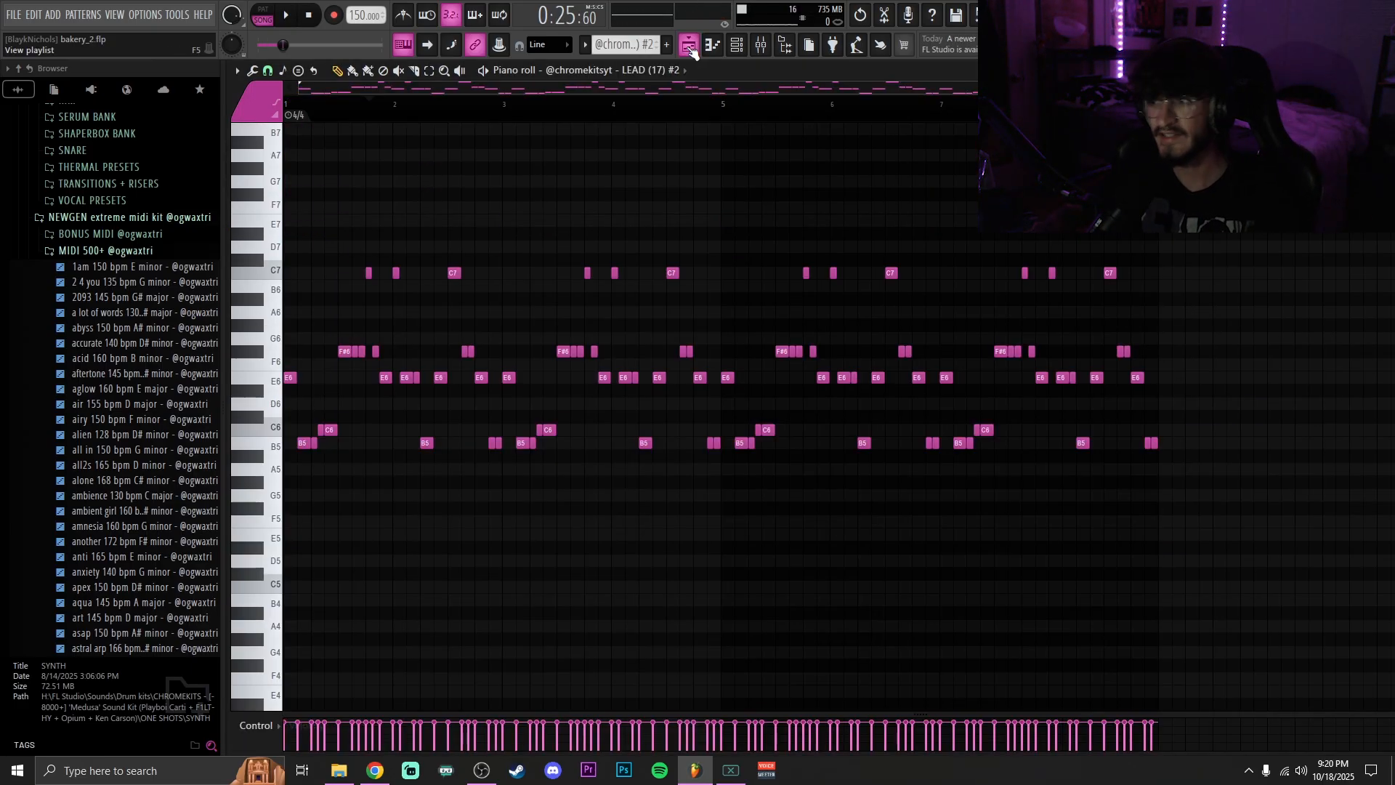
Play the LEAD (17) #2 pattern from the arrangement in the piano roll to review the counter-melody
key(F5)
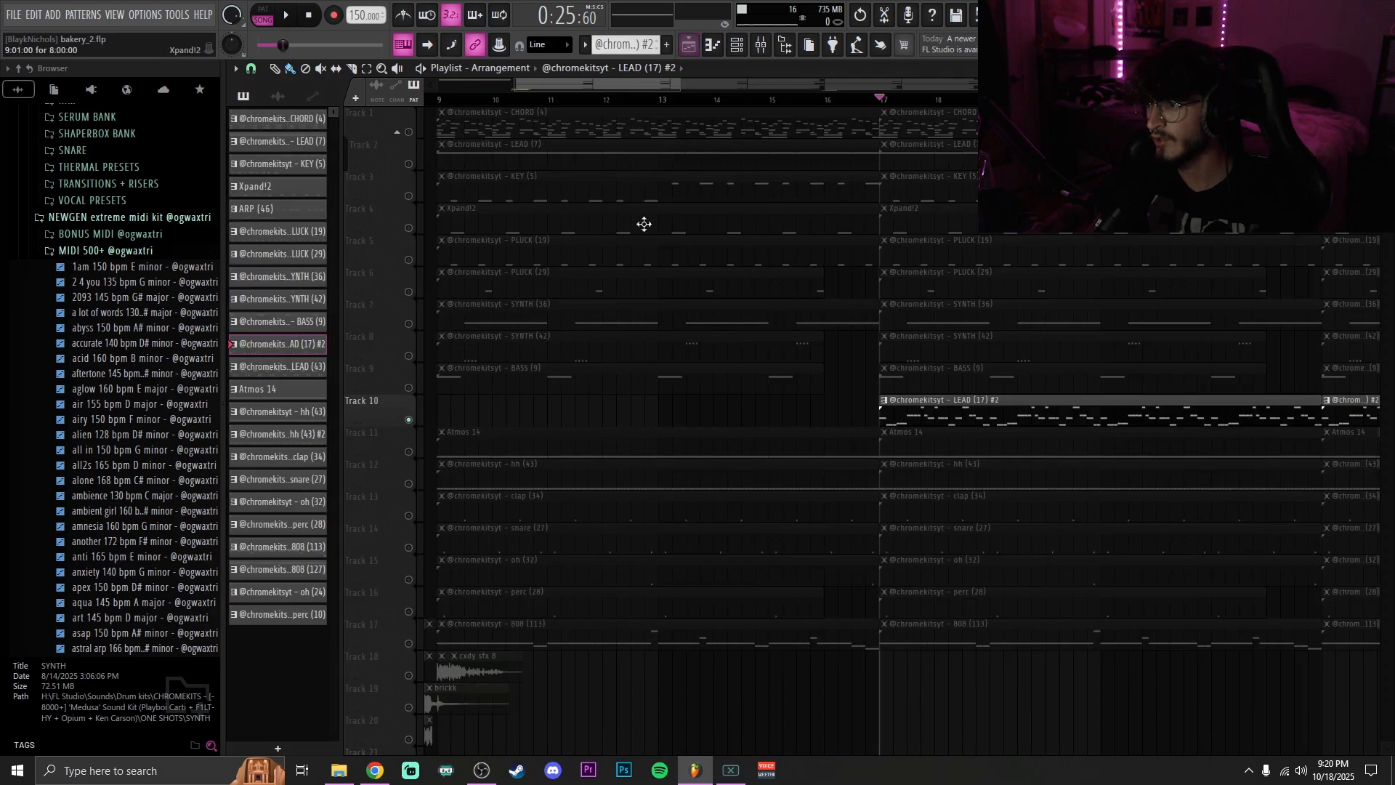
double_click(913, 135)
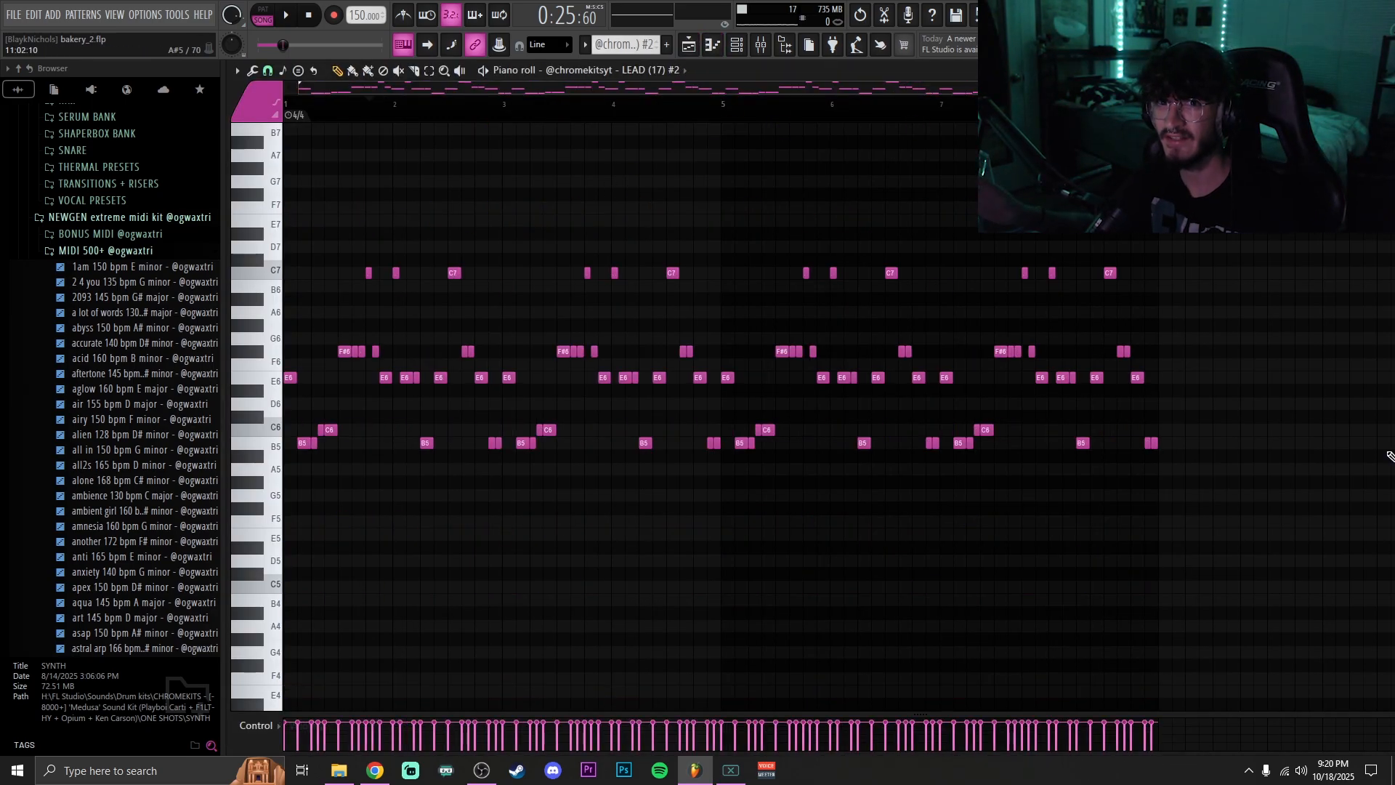
key(space)
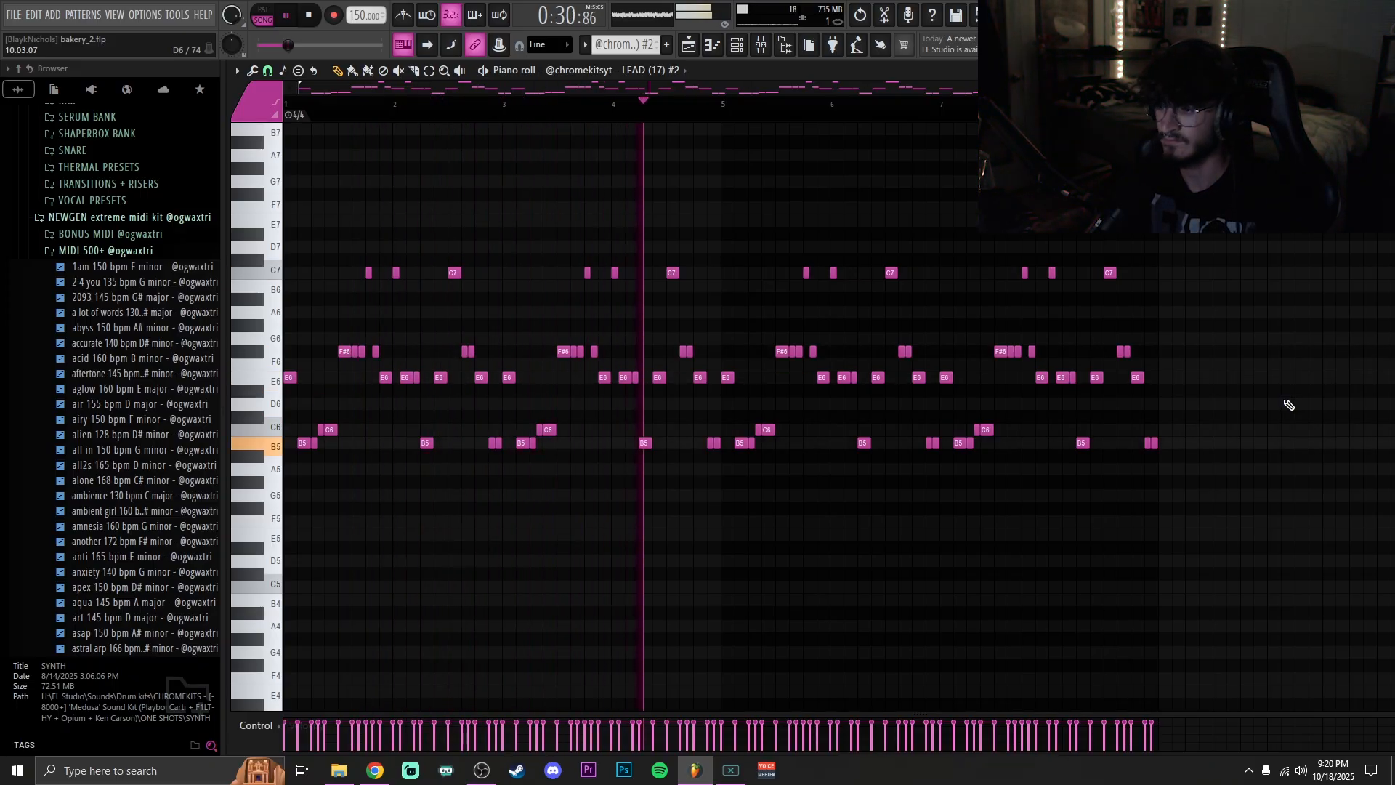
key(space)
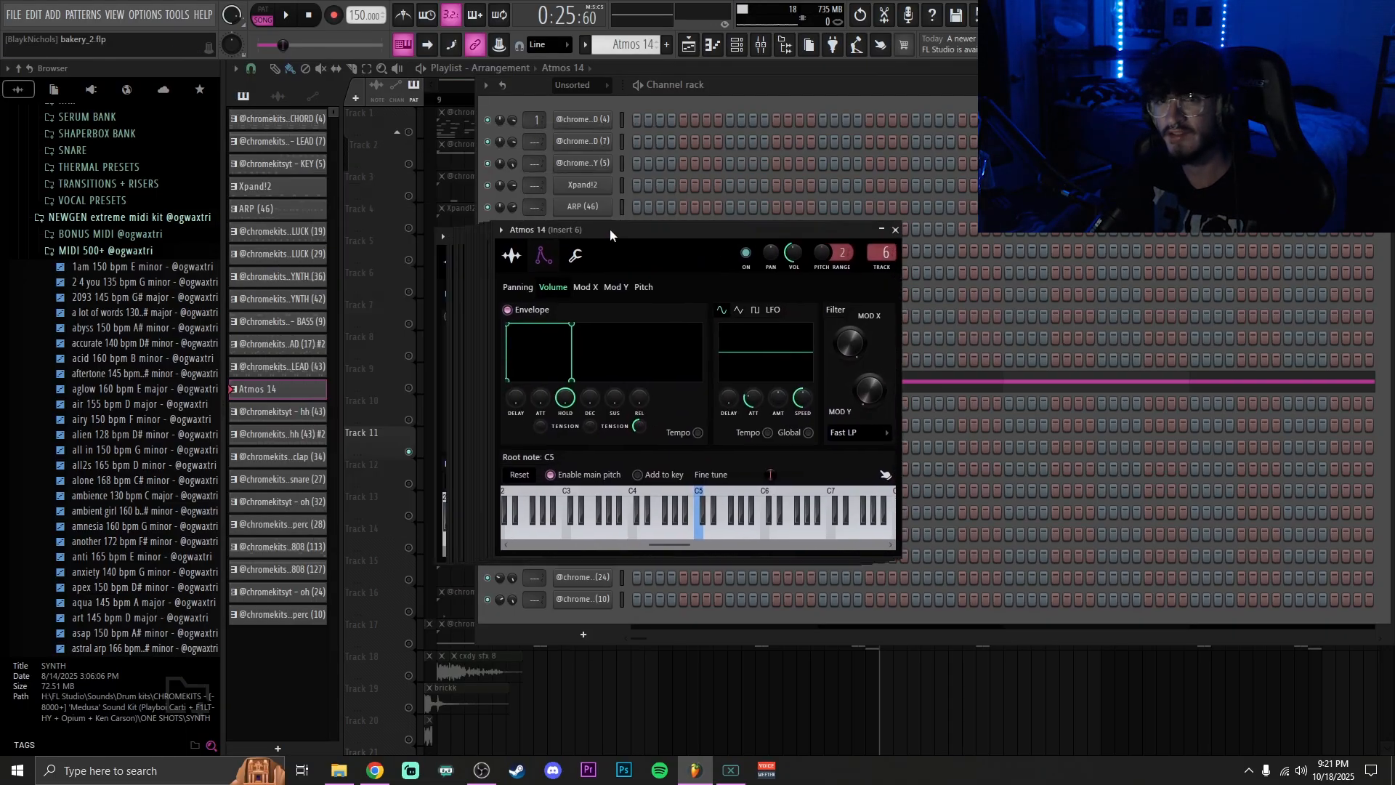
Move the Atmos 14 sampler window aside, and play its sustained C5 pattern in the piano roll
drag(609, 229, 651, 227)
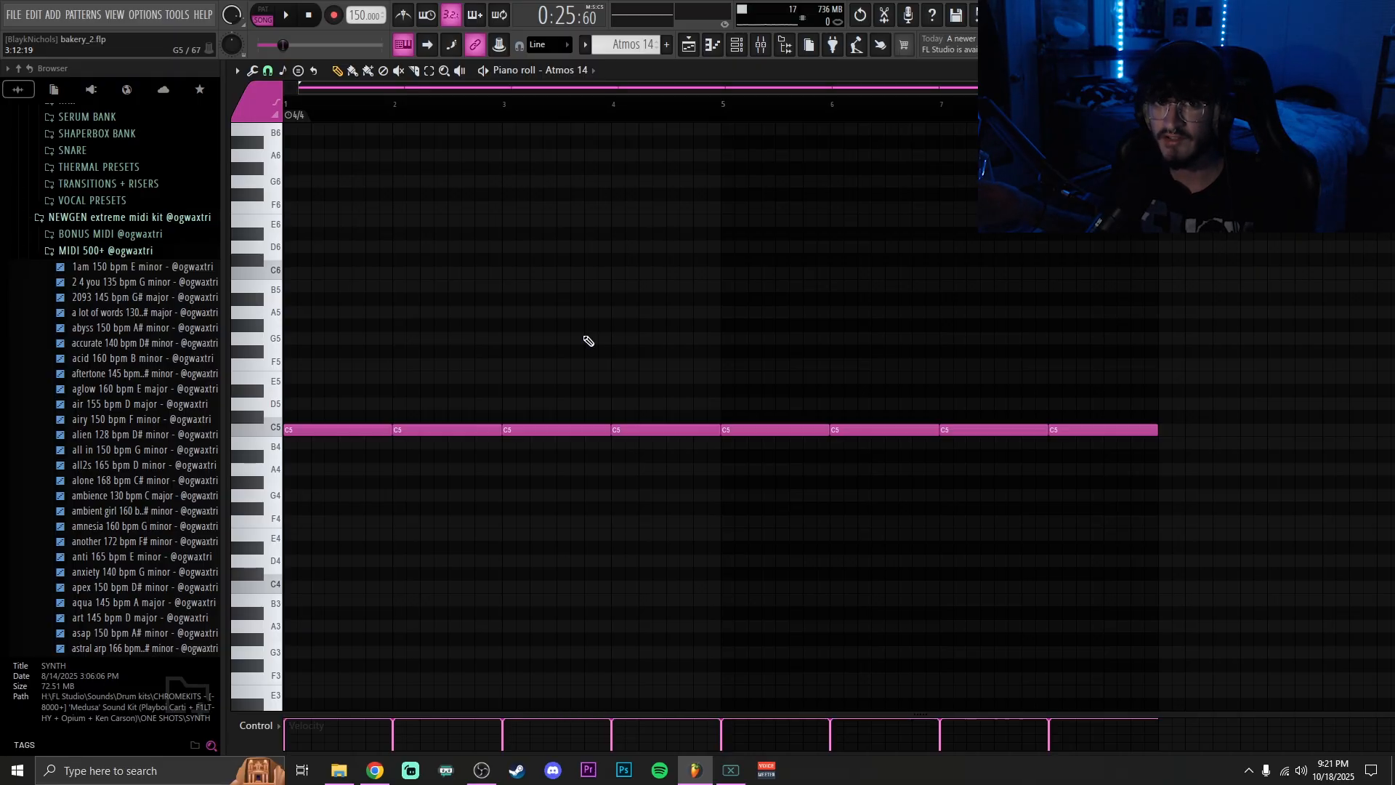
key(space)
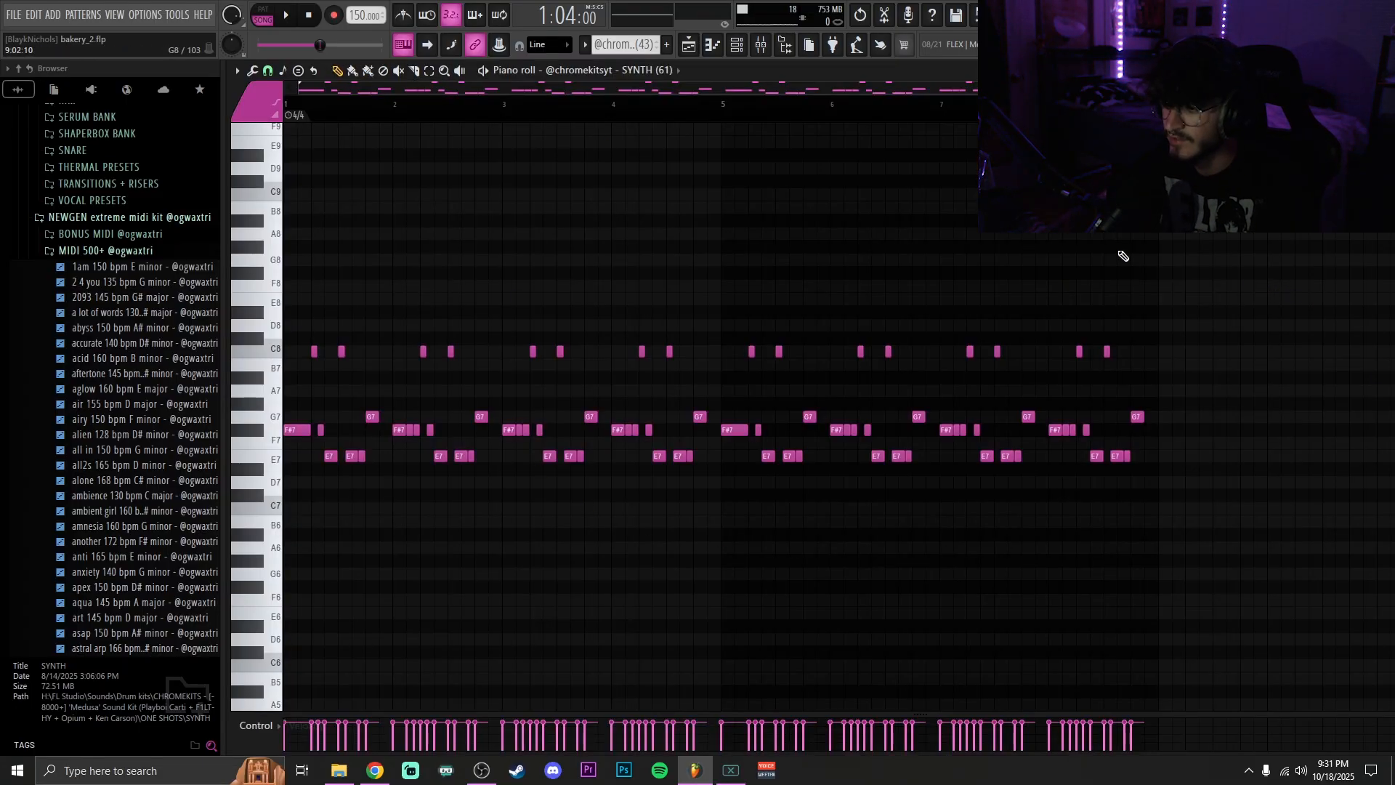
Inspect a Fruity Parametric EQ 2 in the Insert 3 effect chain and play the SYNTH (61) pattern
click(733, 55)
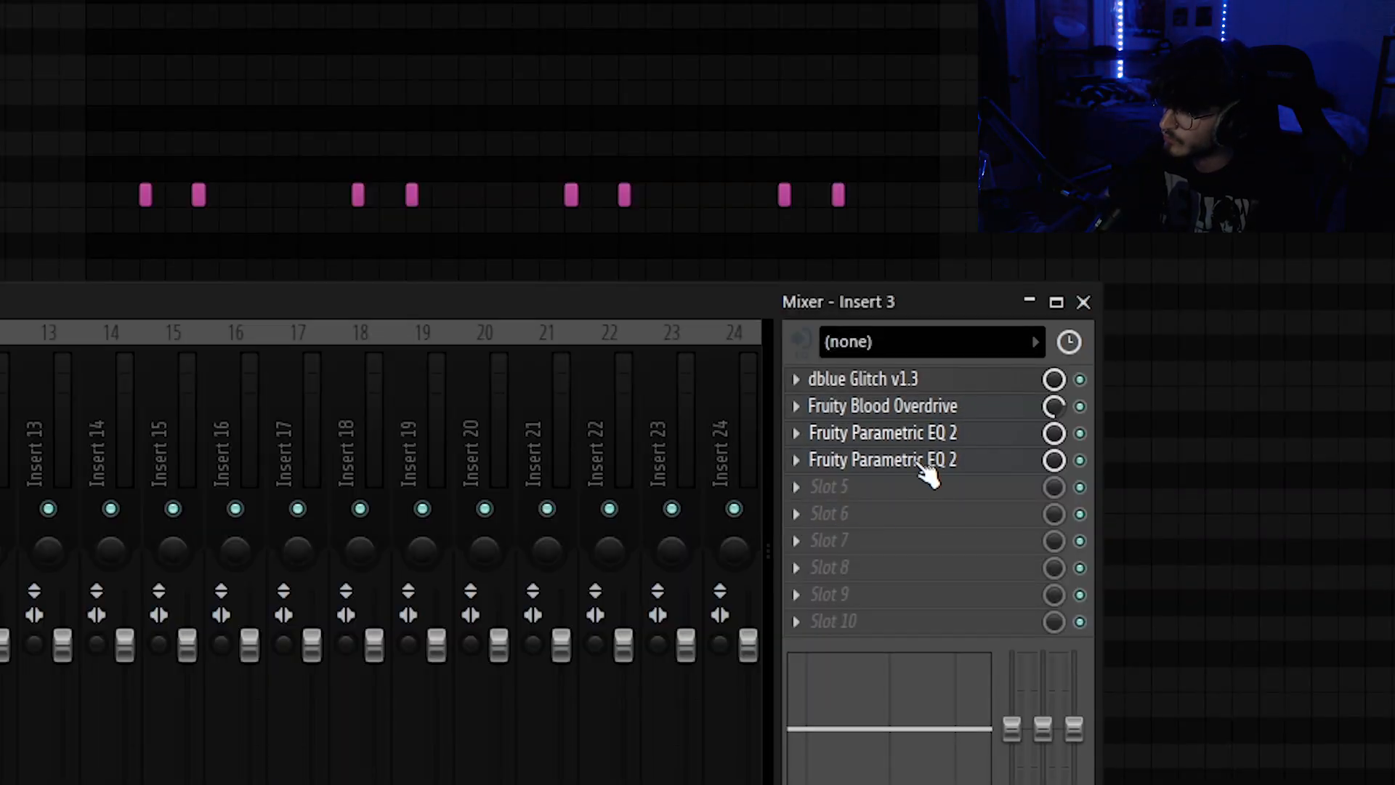
click(891, 433)
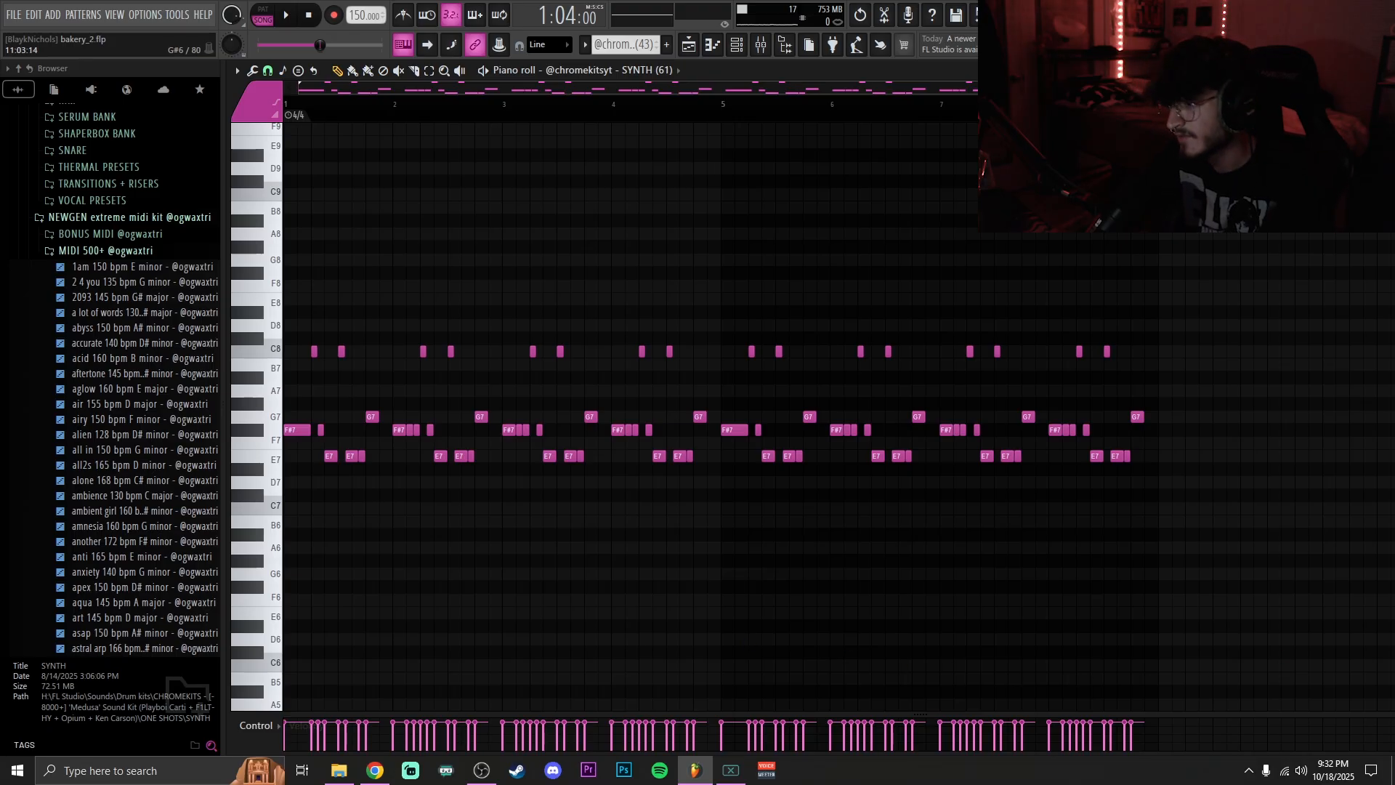
key(space)
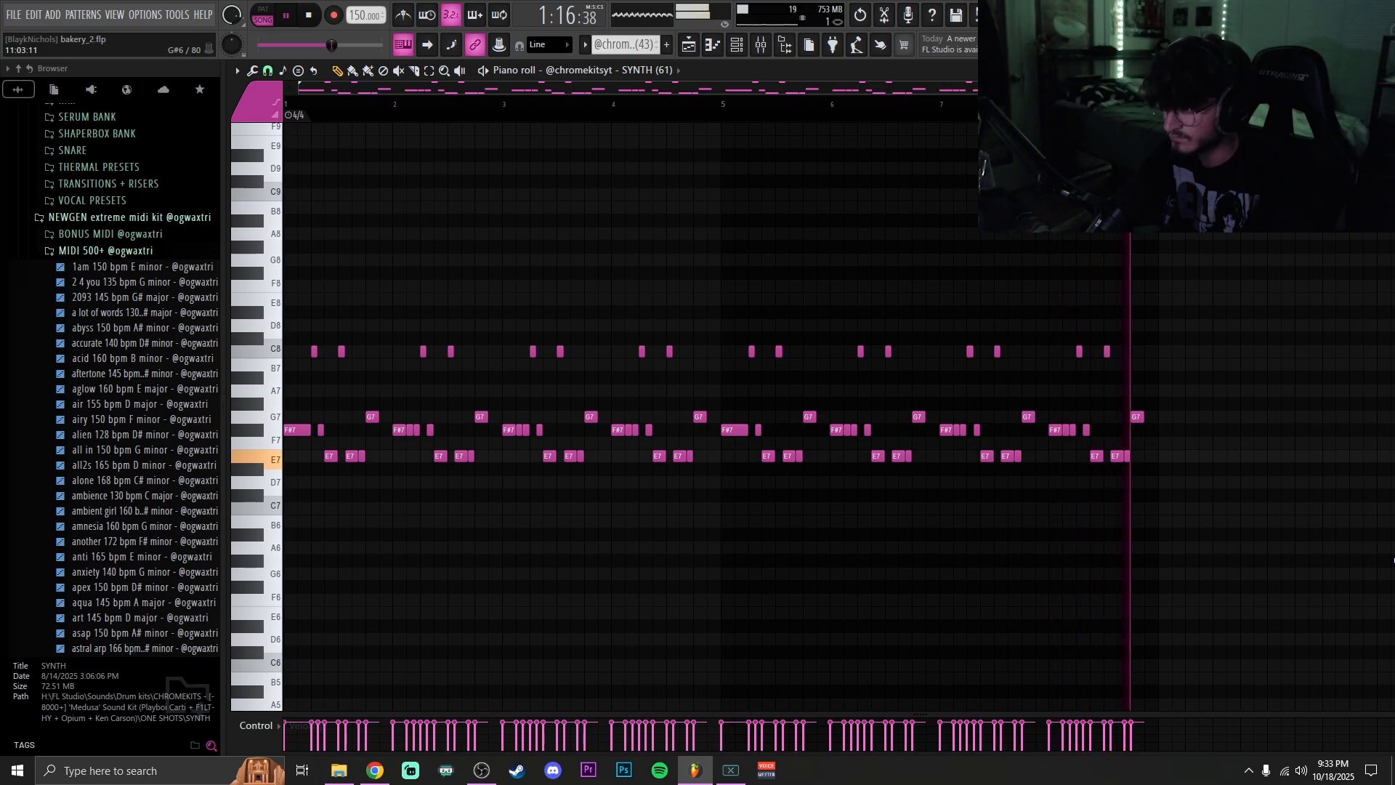
key(space)
Play the hh (43) hi-hat pattern from its start and review the drum tracks in the arrangement
key(F5)
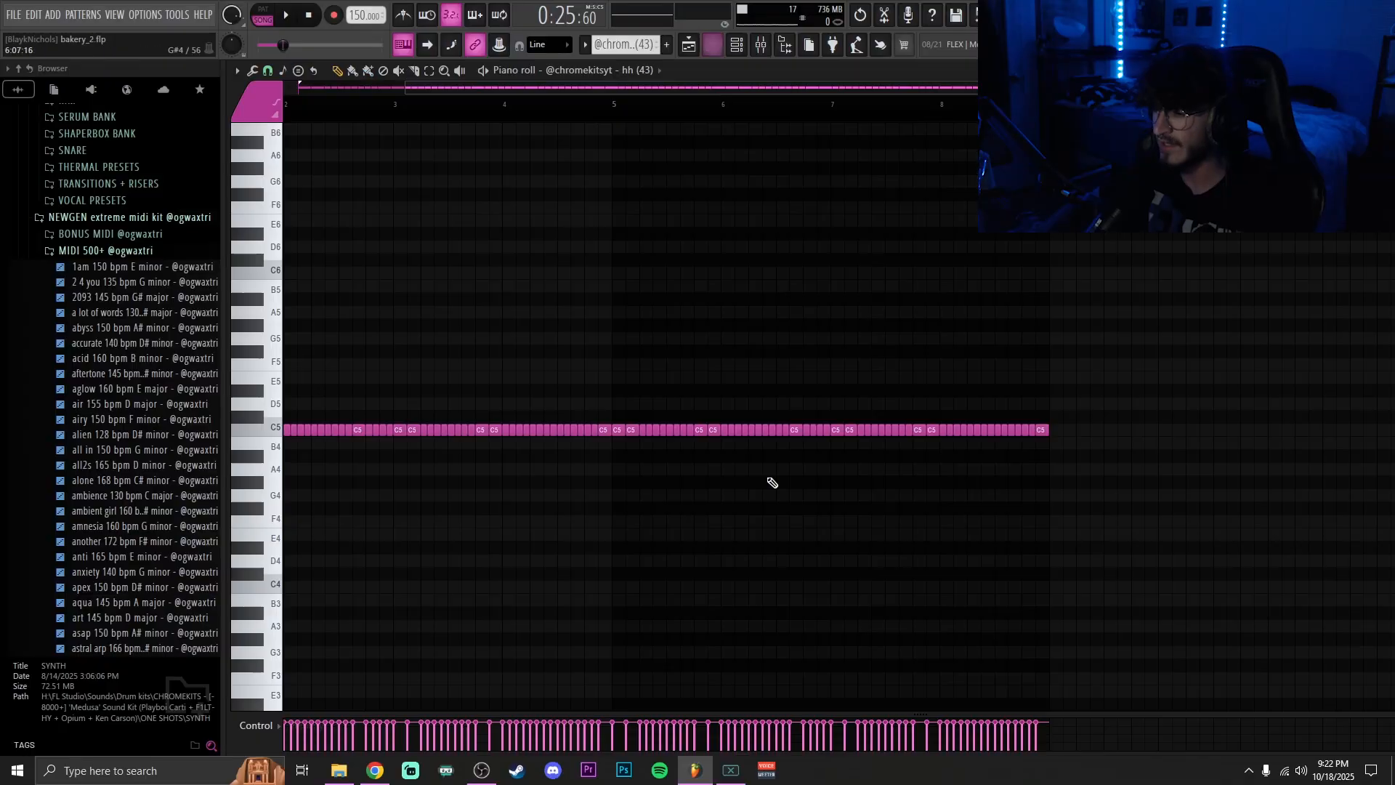
drag(677, 88, 203, 120)
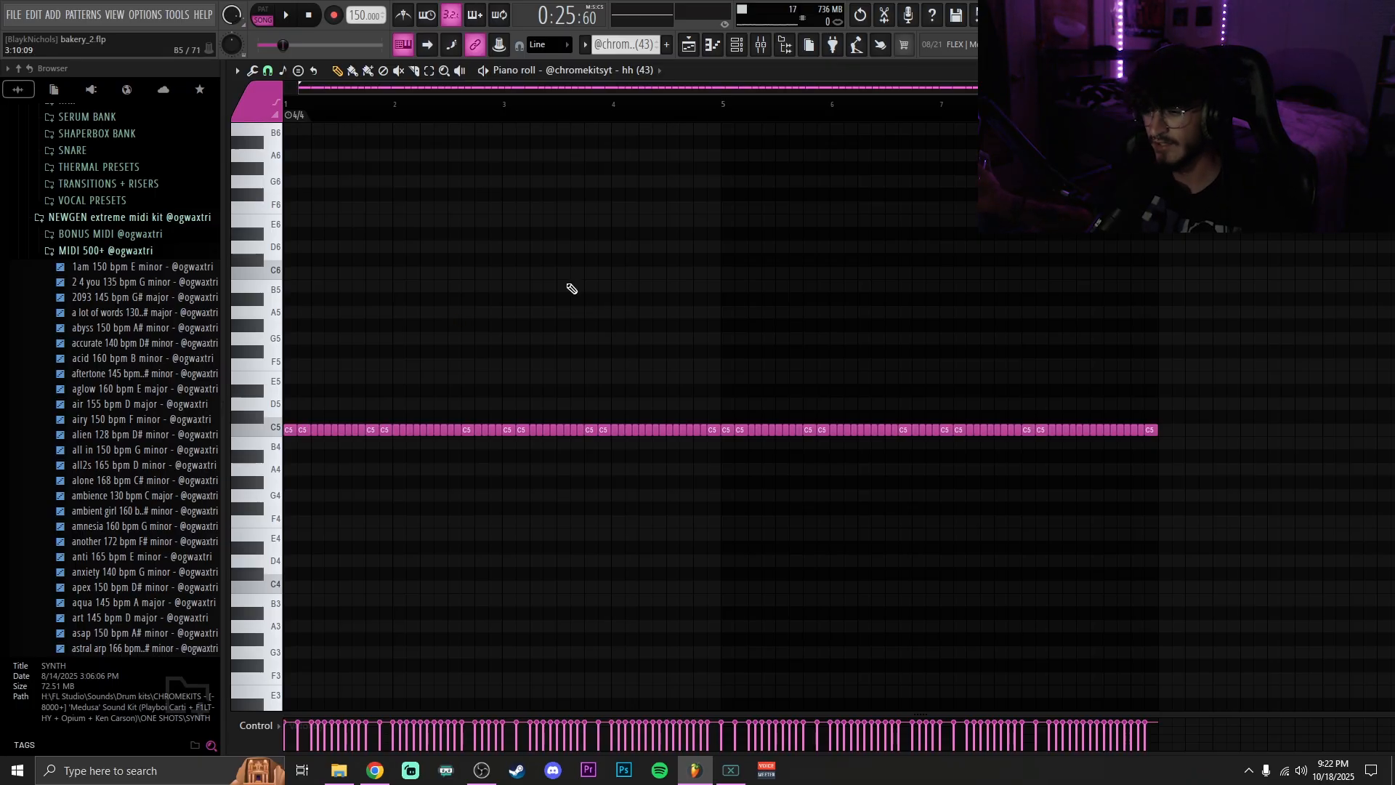
key(space)
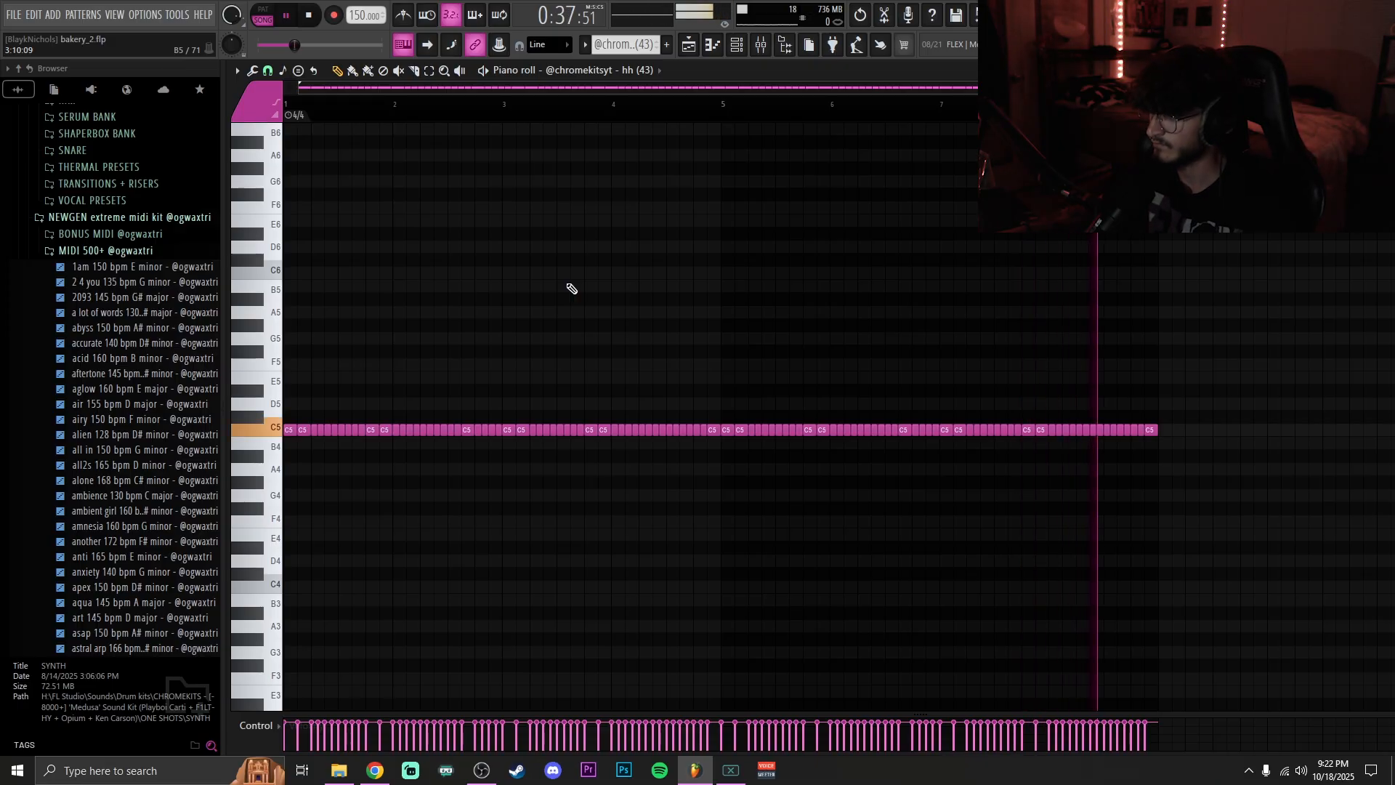
key(space)
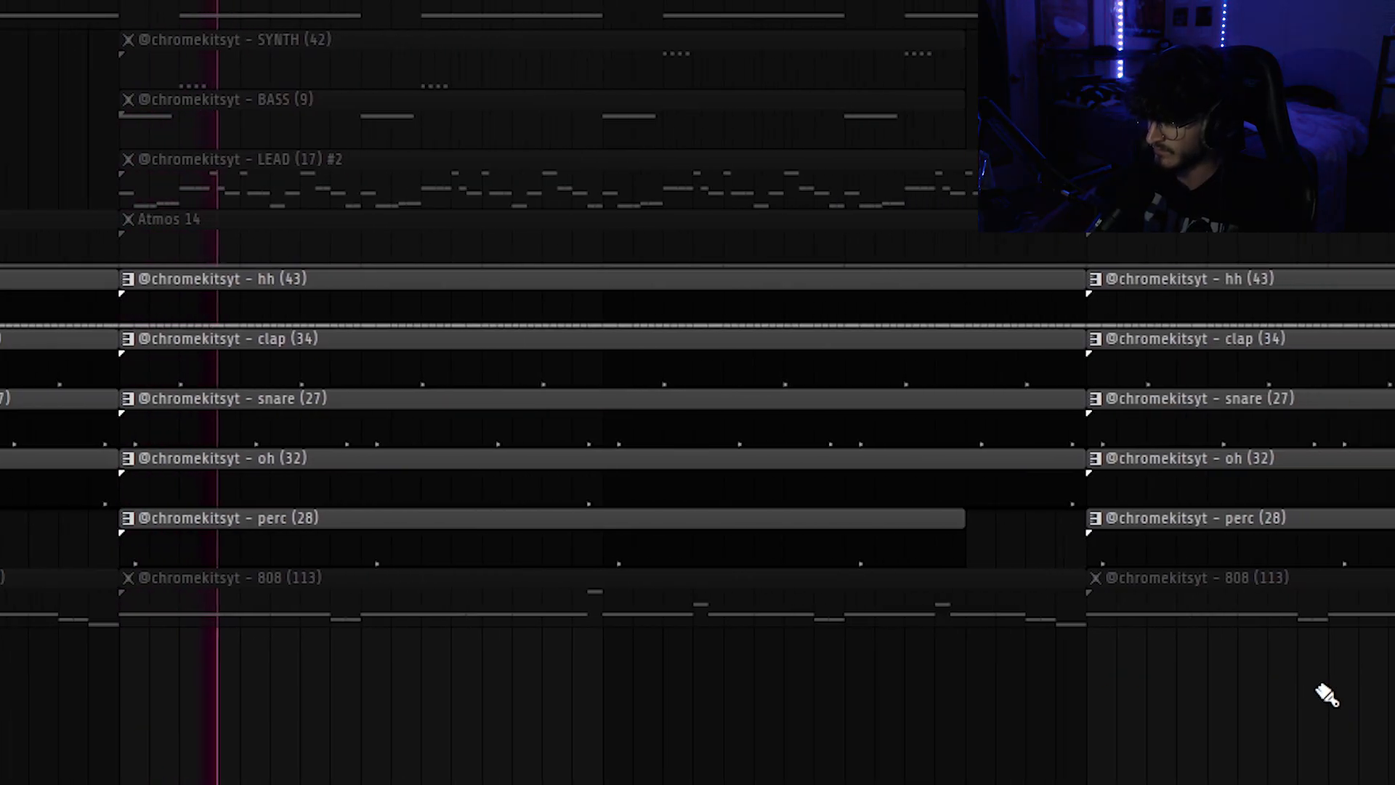
scroll(1327, 695, right, 1)
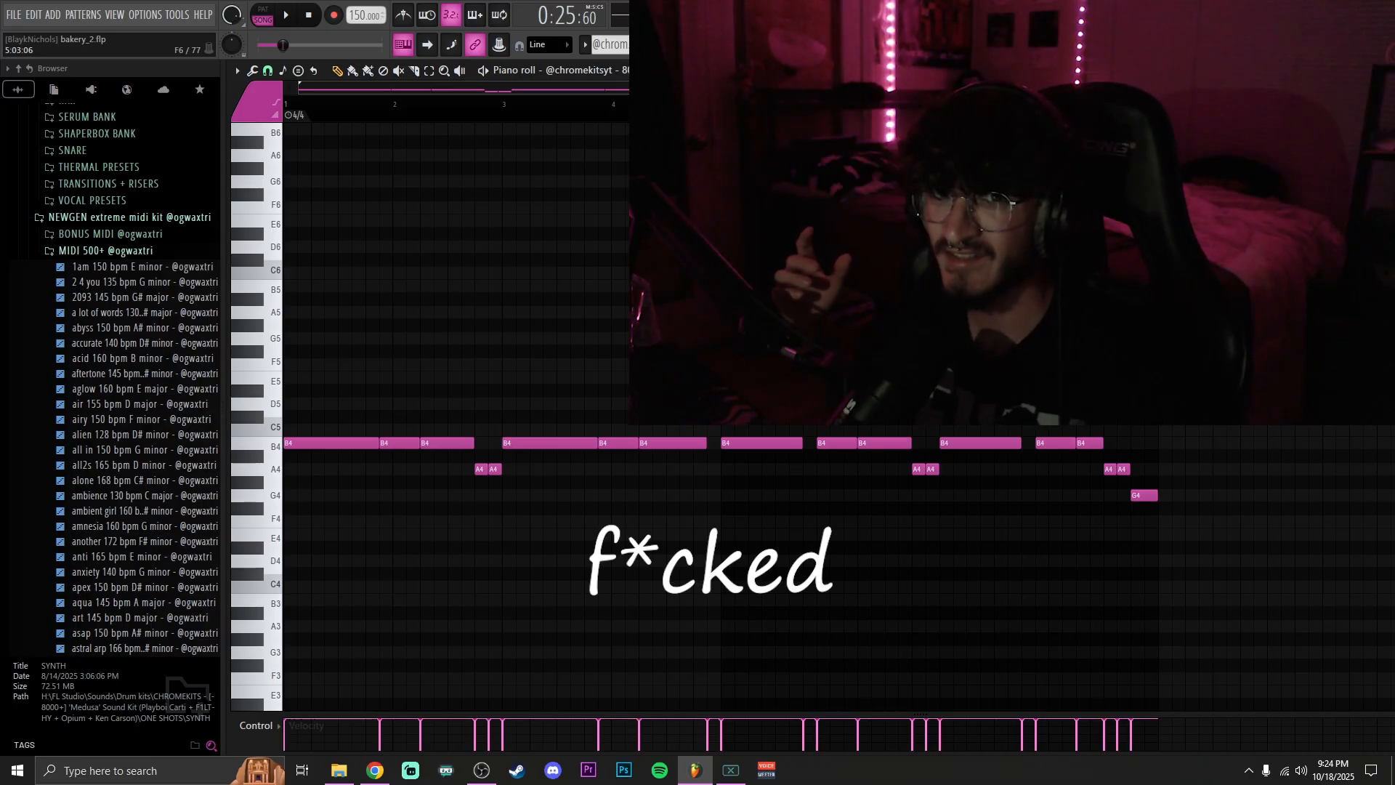
Play the 808 (113) pattern and inspect SausageFattener, Fruity Limiter and Fruity Soft Clipper on mixer Insert 11
key(space)
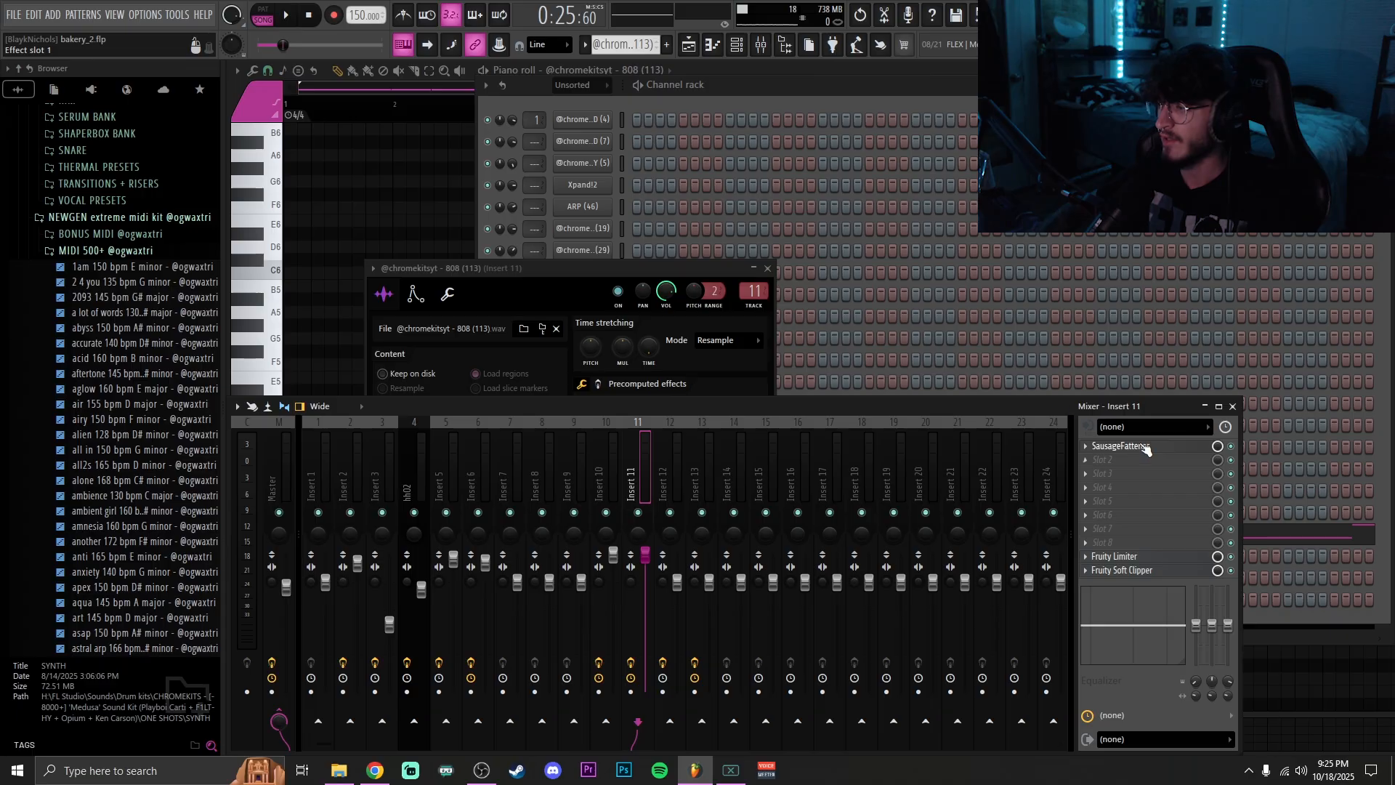
click(1123, 447)
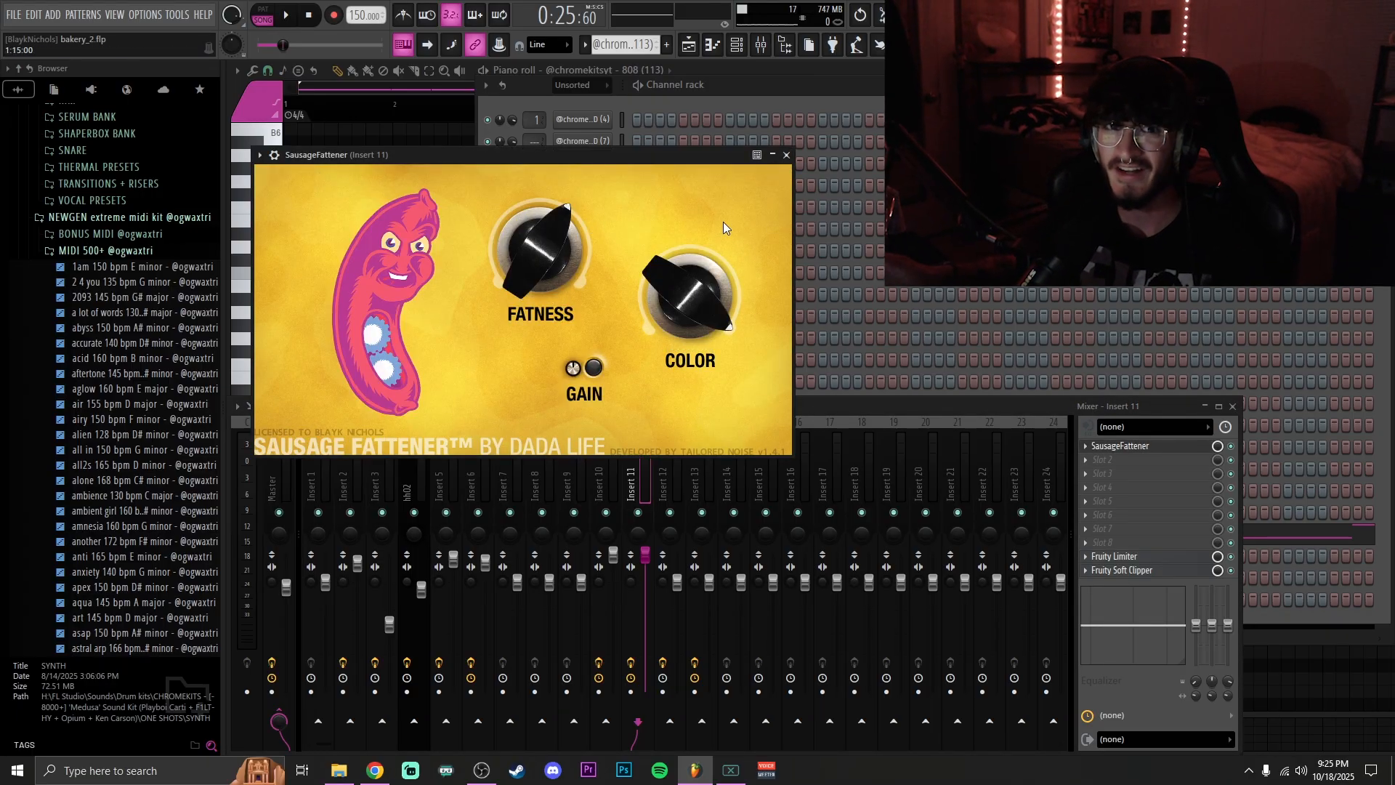
mouse_move(580, 317)
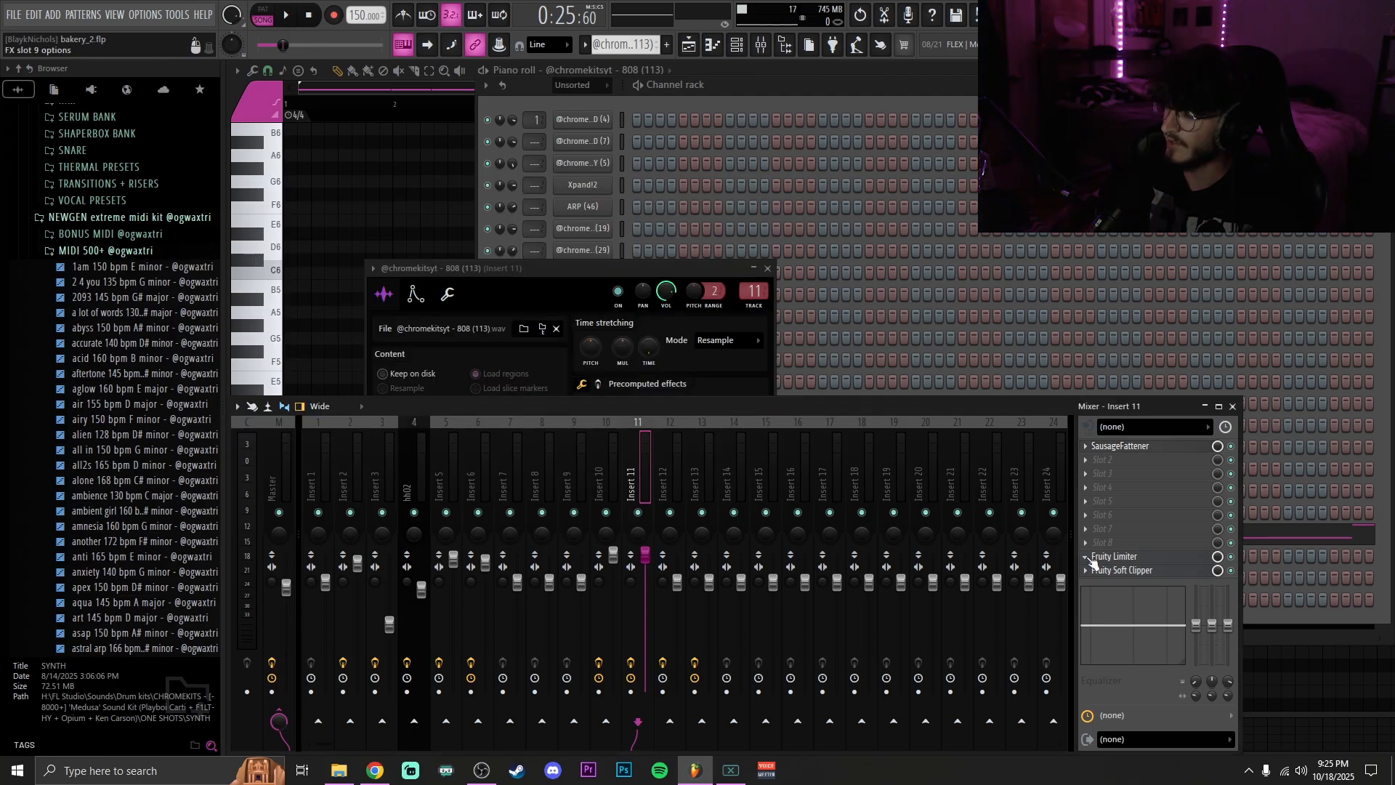
click(1086, 557)
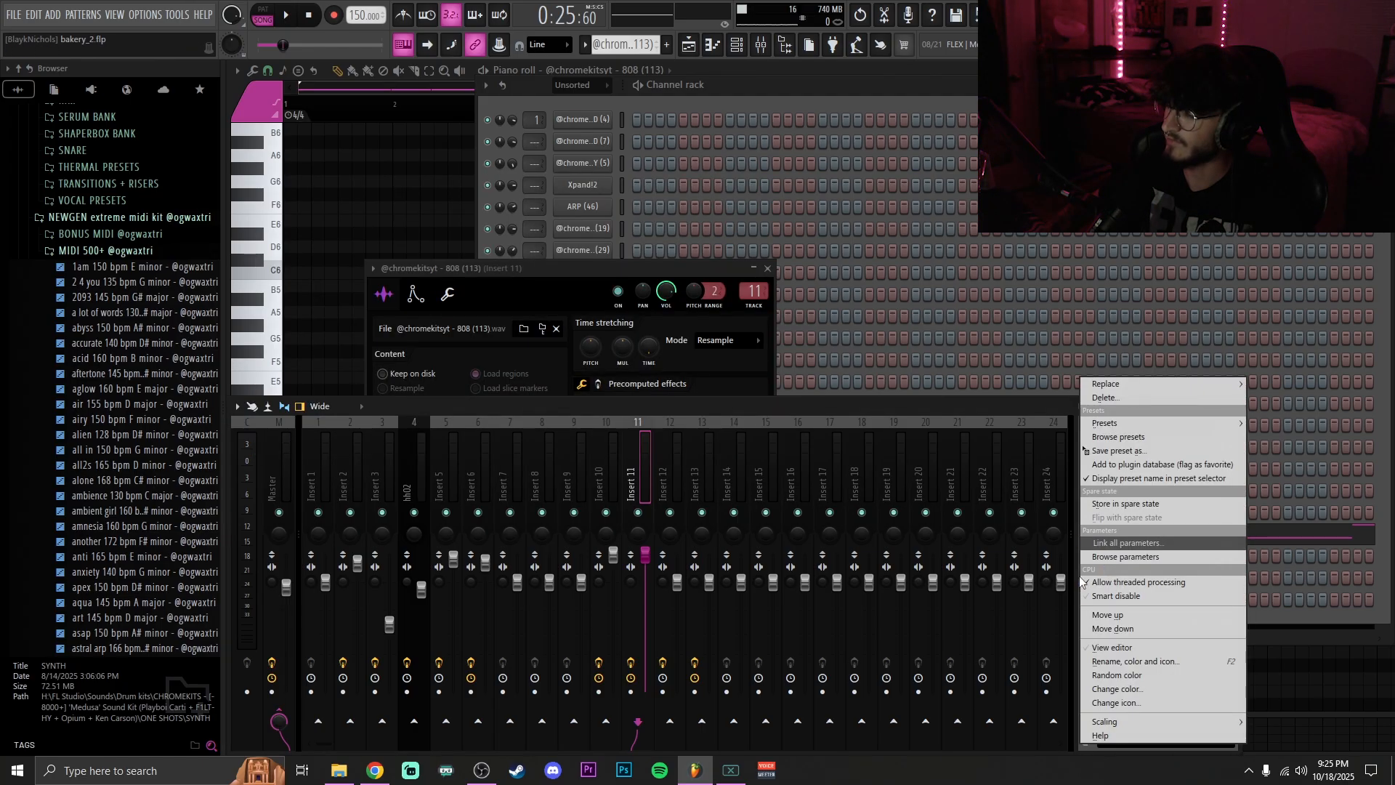
click(1063, 412)
click(1118, 559)
click(1122, 572)
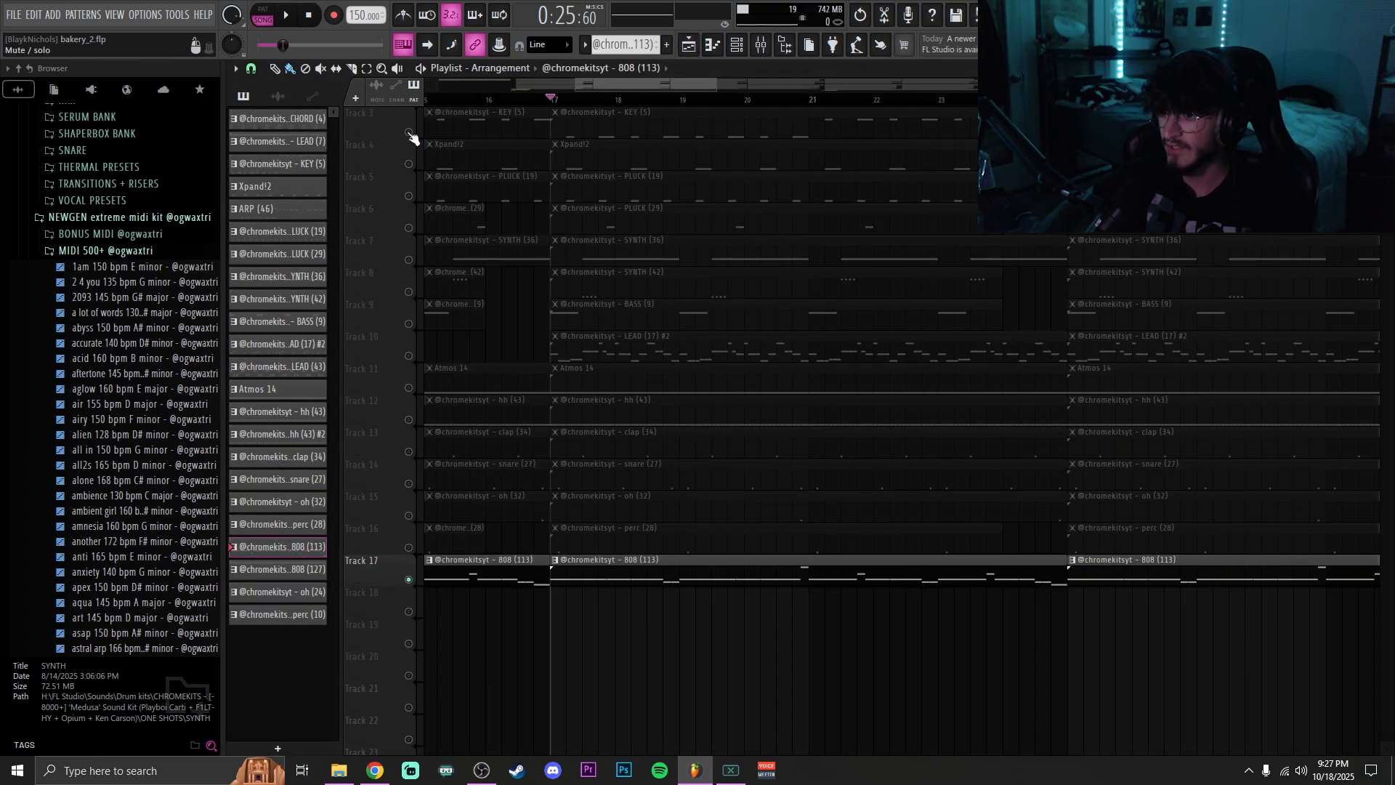
Solo the KEY (5) track, enable the Xpand!2 and CHORD (4) tracks alongside it, and listen to the arrangement
right_click(409, 133)
click(409, 165)
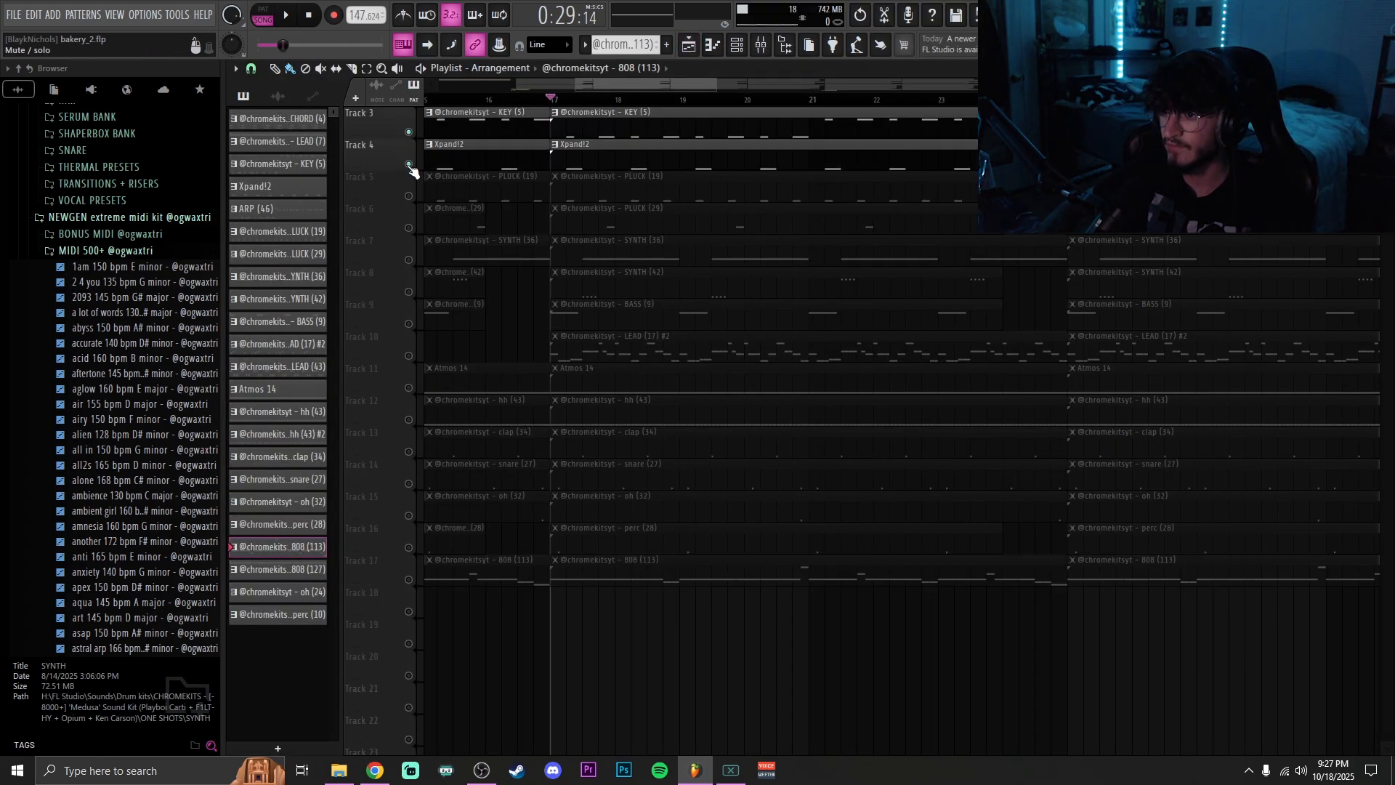
scroll(413, 210, up, 2)
click(409, 133)
key(space)
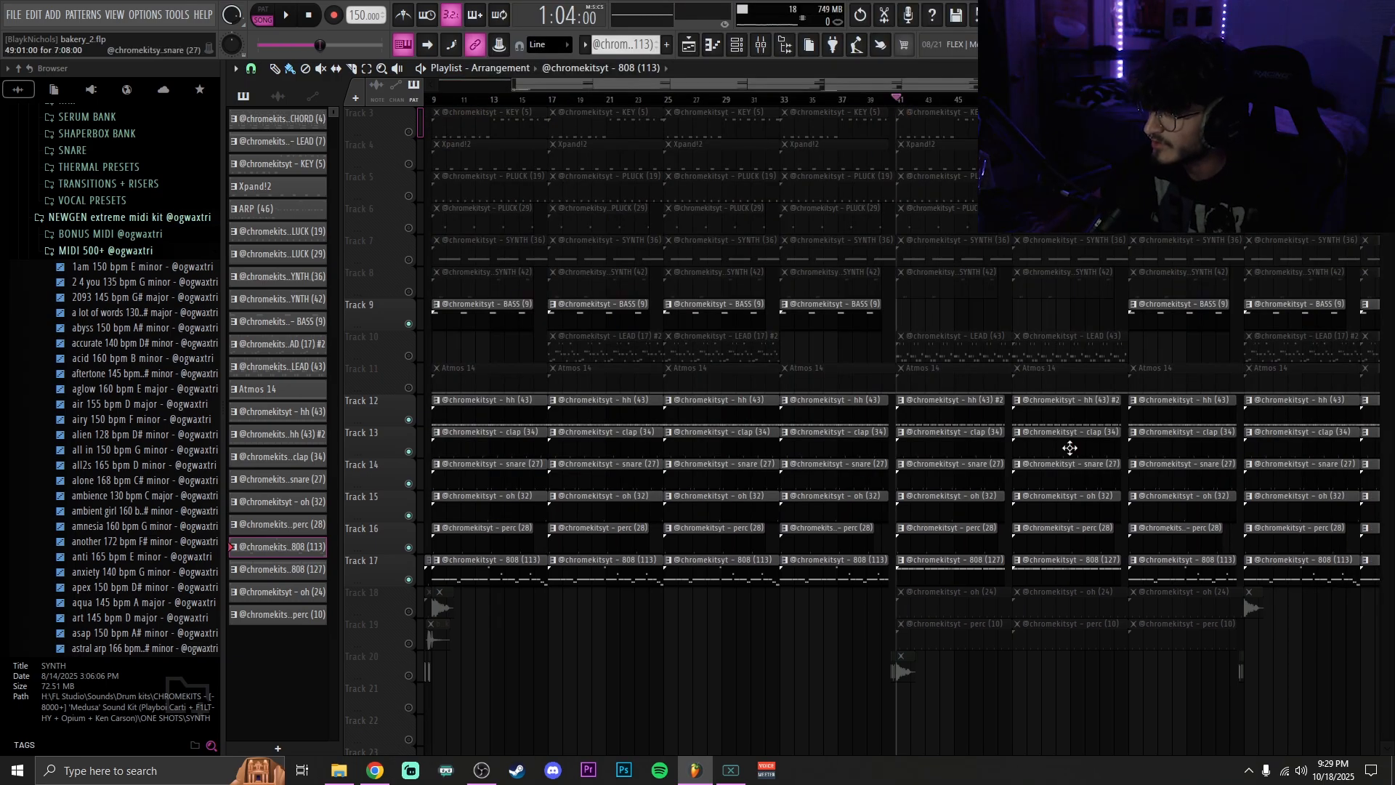
scroll(1065, 509, down, 4)
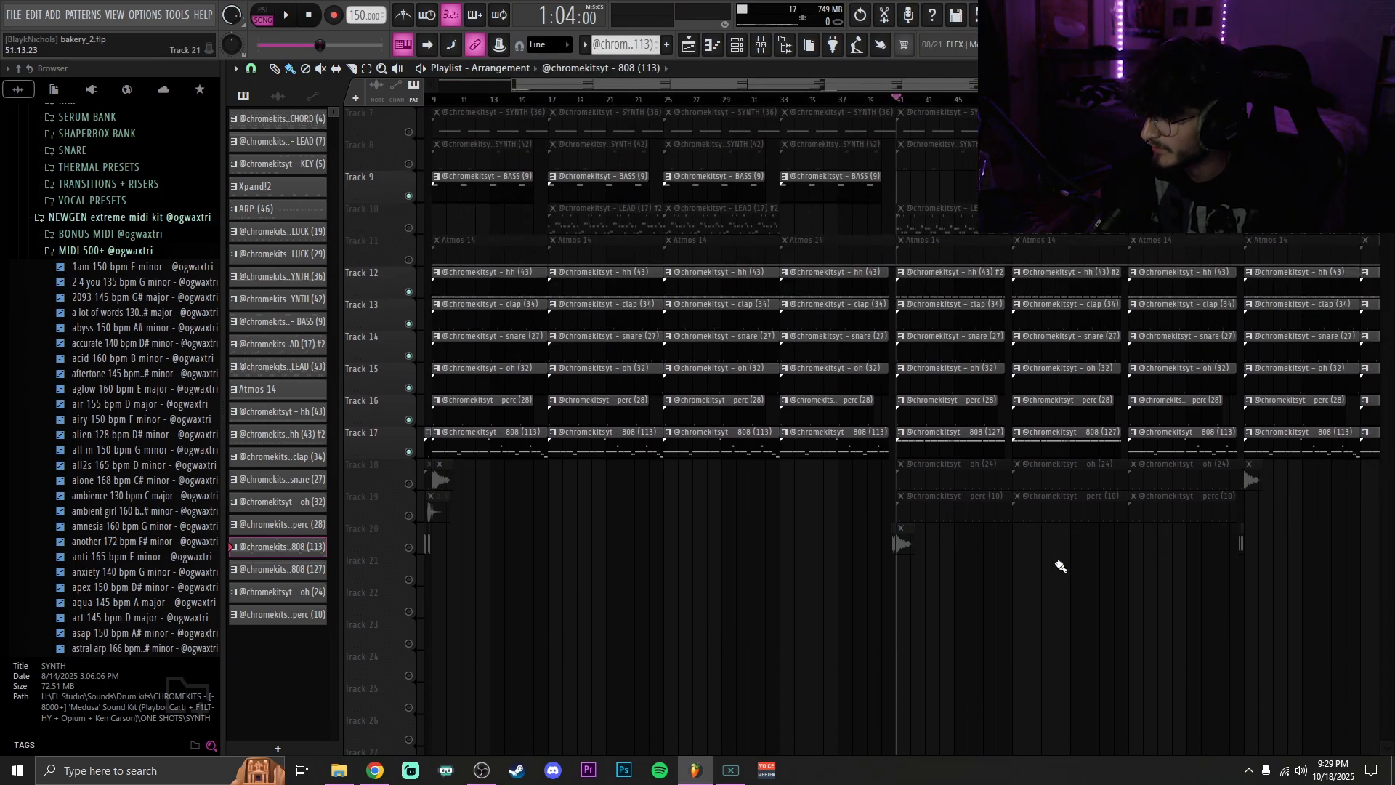
Enable the oh (24) and perc (10) tracks alongside the other drum tracks and audition the perc (10) pattern
scroll(1062, 566, up, 1)
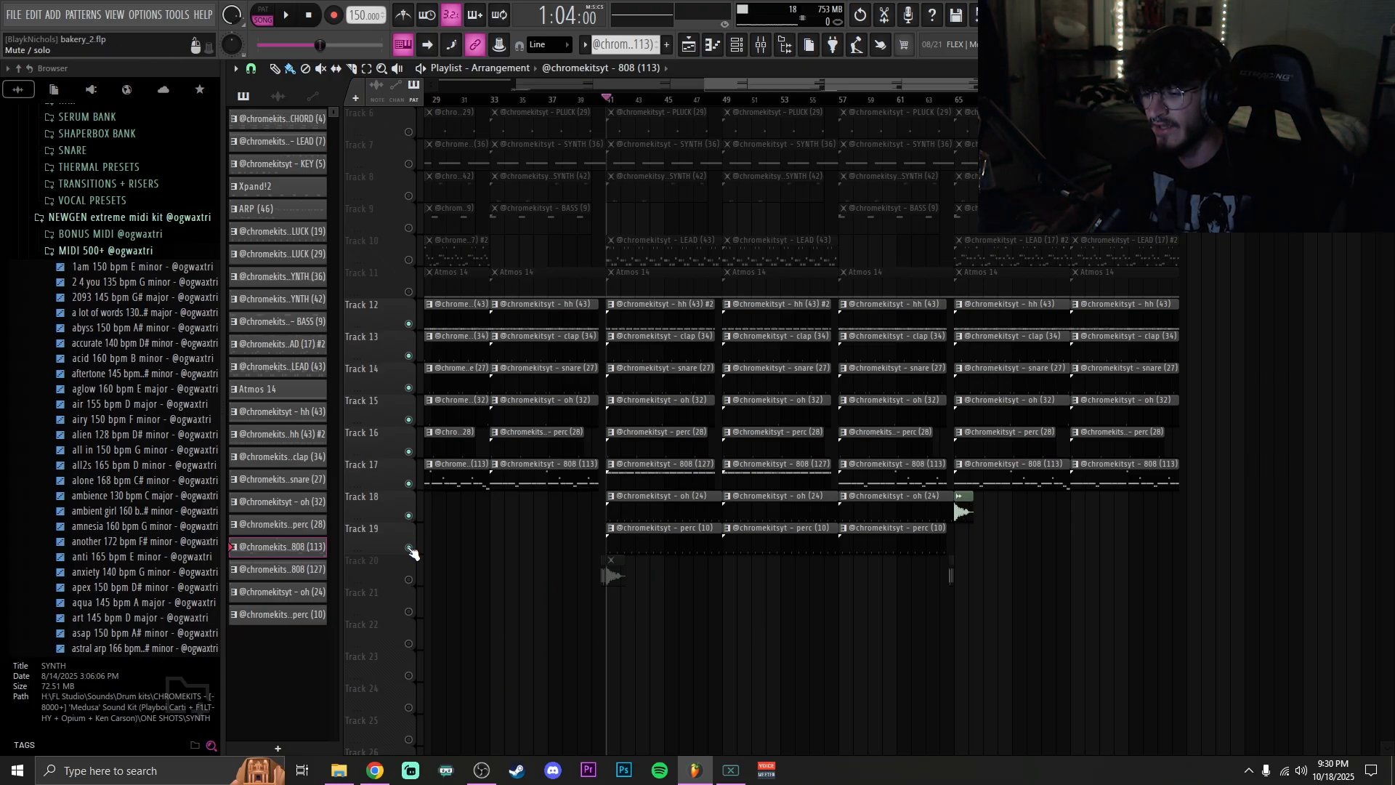
double_click(648, 542)
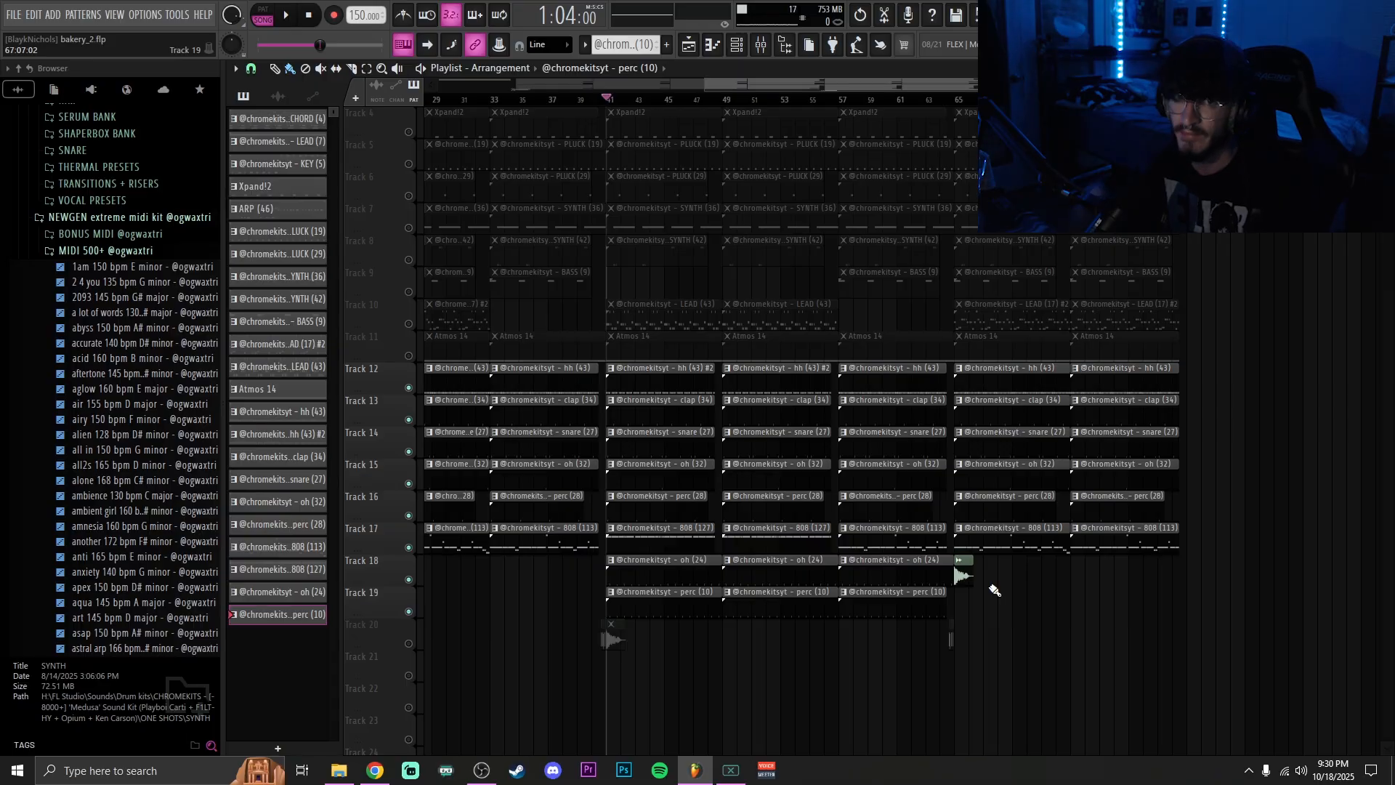
key(space)
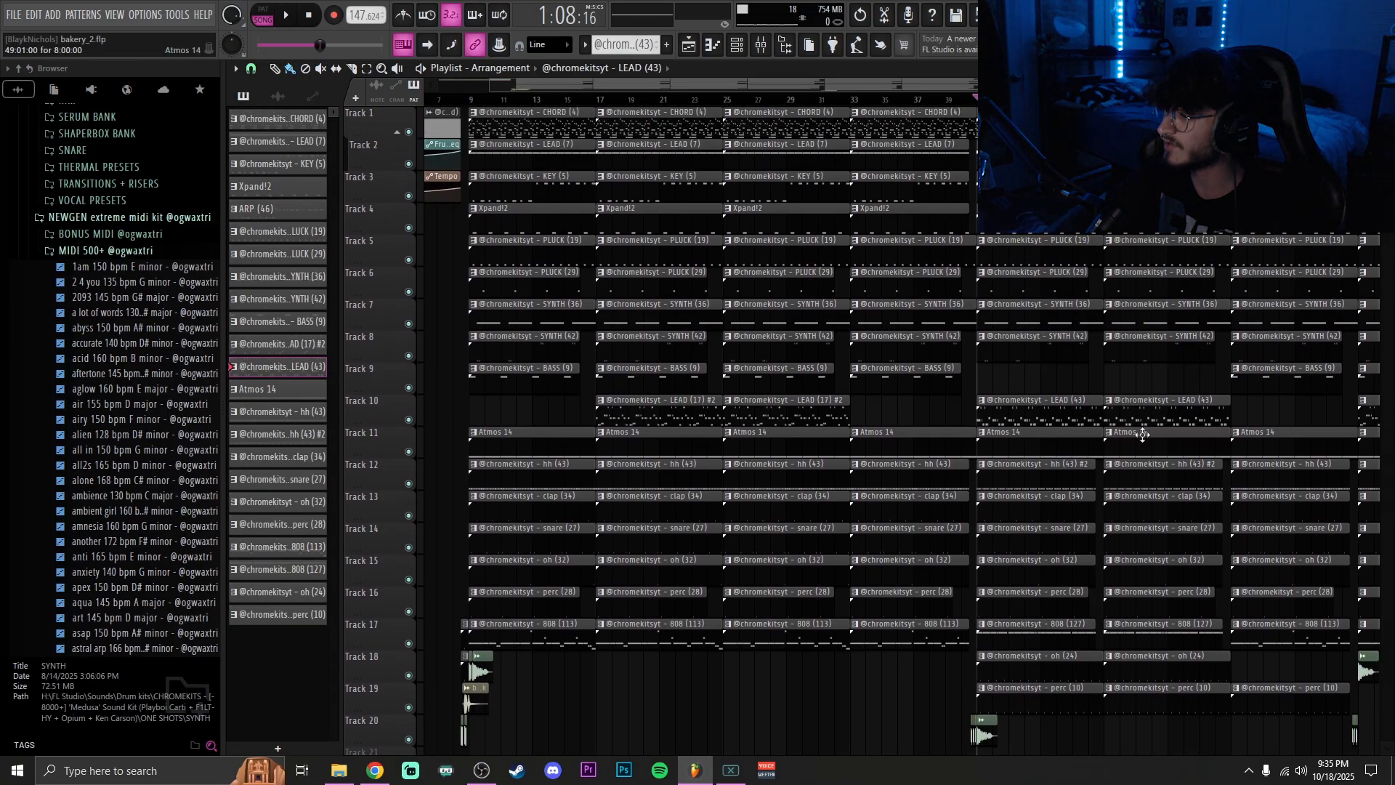
Play the full arrangement with all tracks enabled through the section that starts at bar 41
click(972, 100)
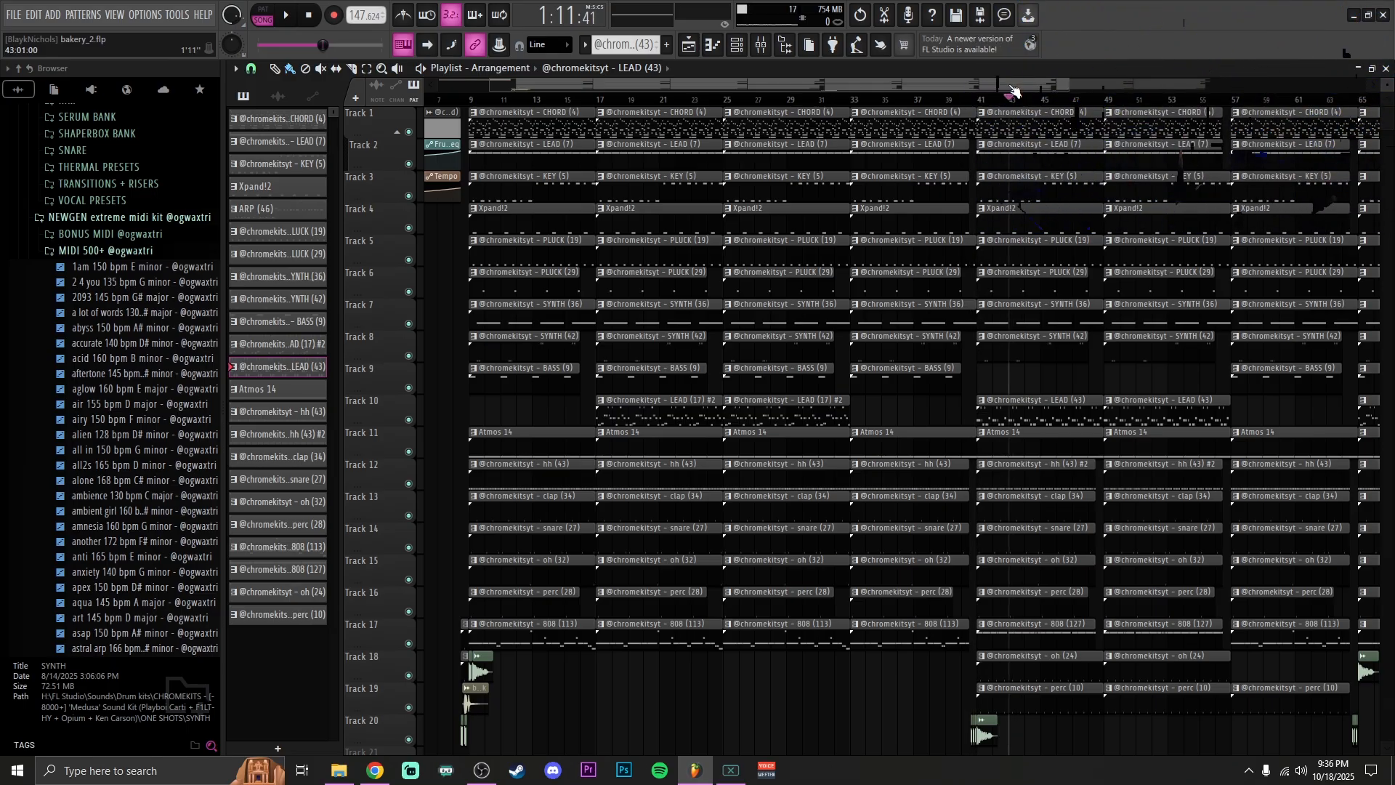
key(space)
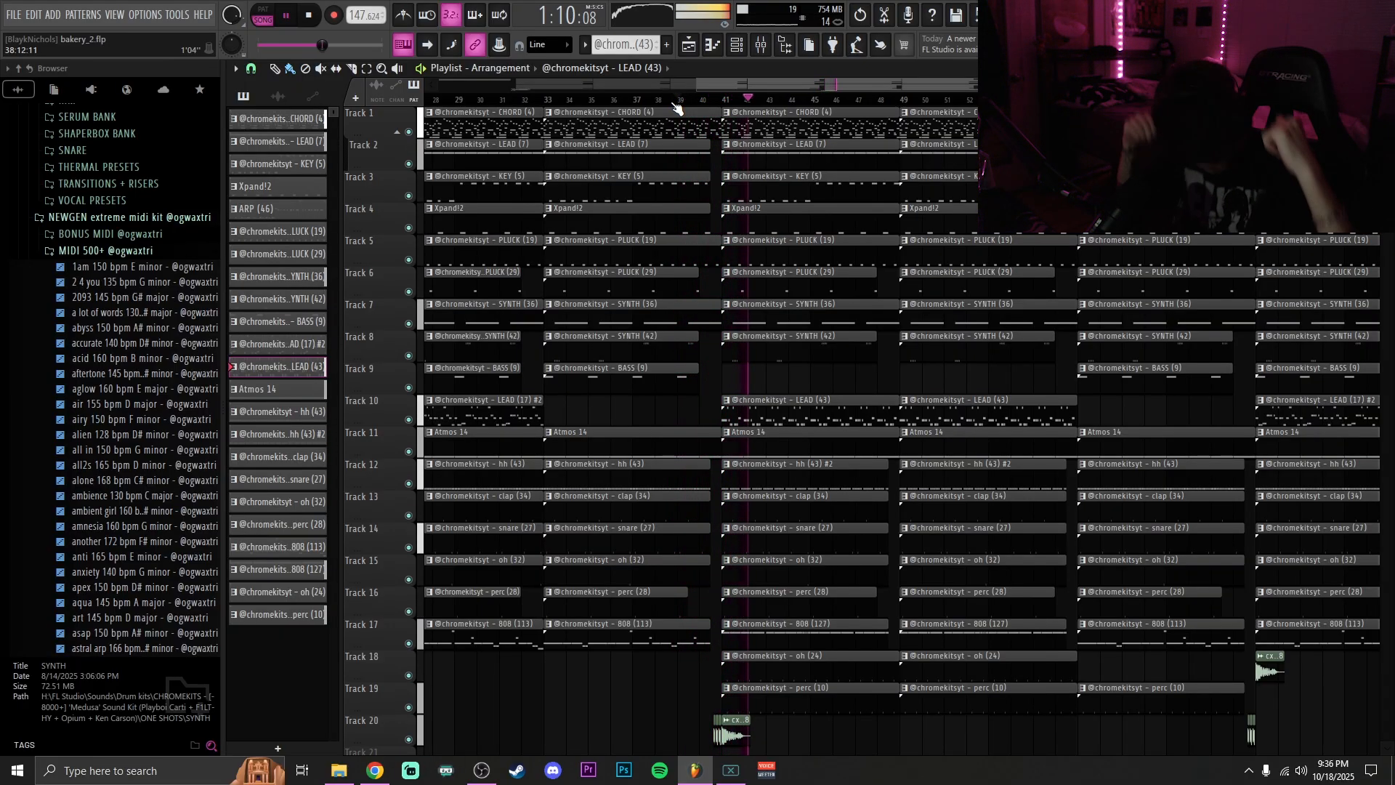
key(space)
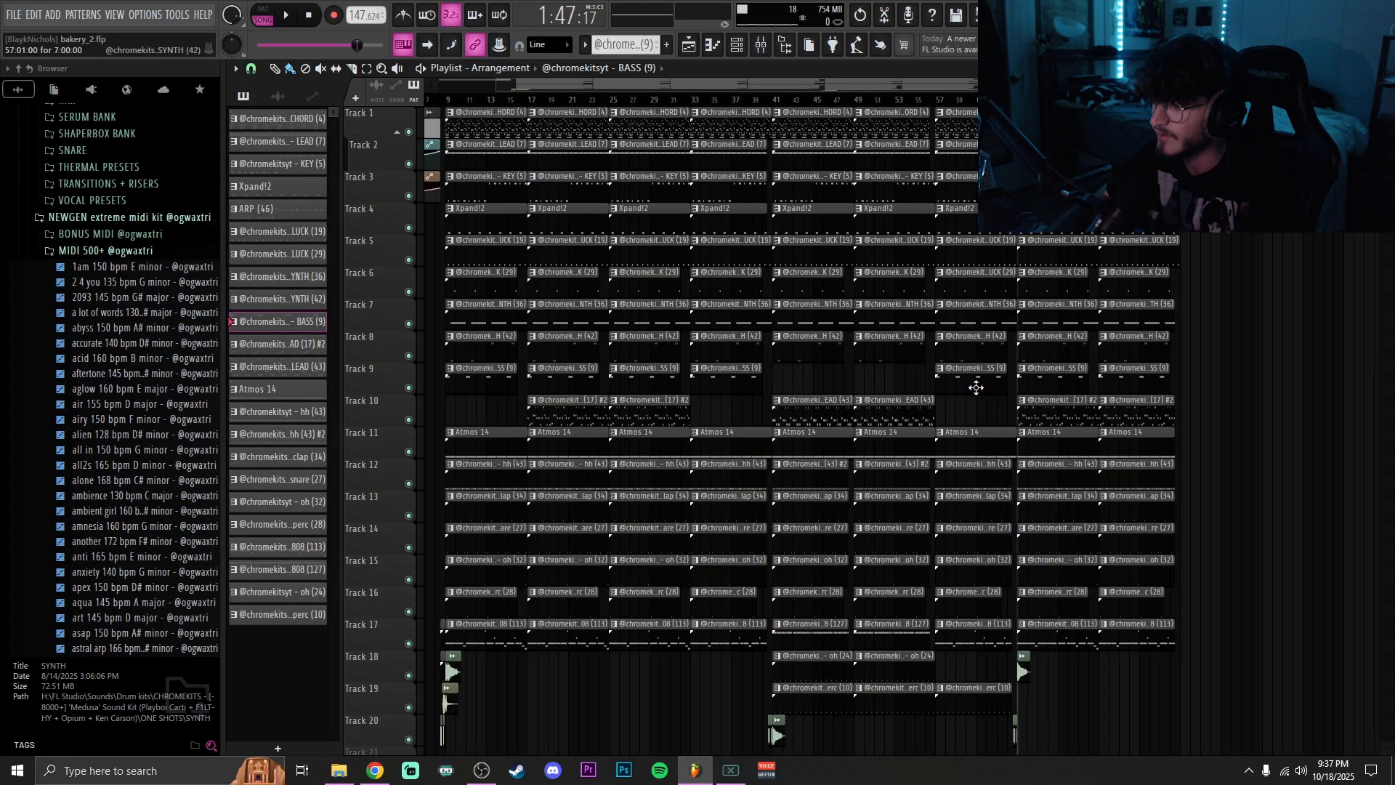
Play the final section of the arrangement from bar 65 and open Fruity Parametric EQ 2 on mixer Insert 12
scroll(1022, 579, down, 1)
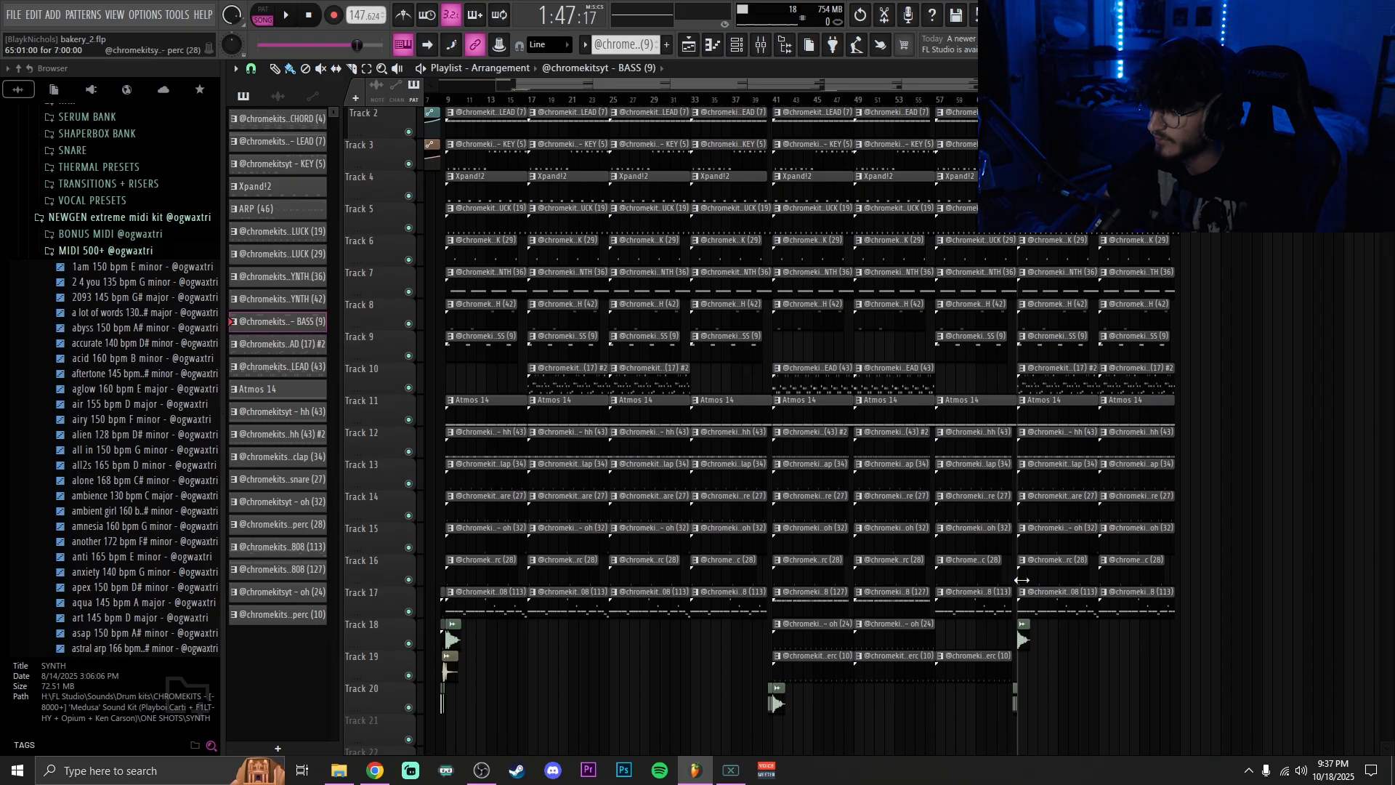
key(space)
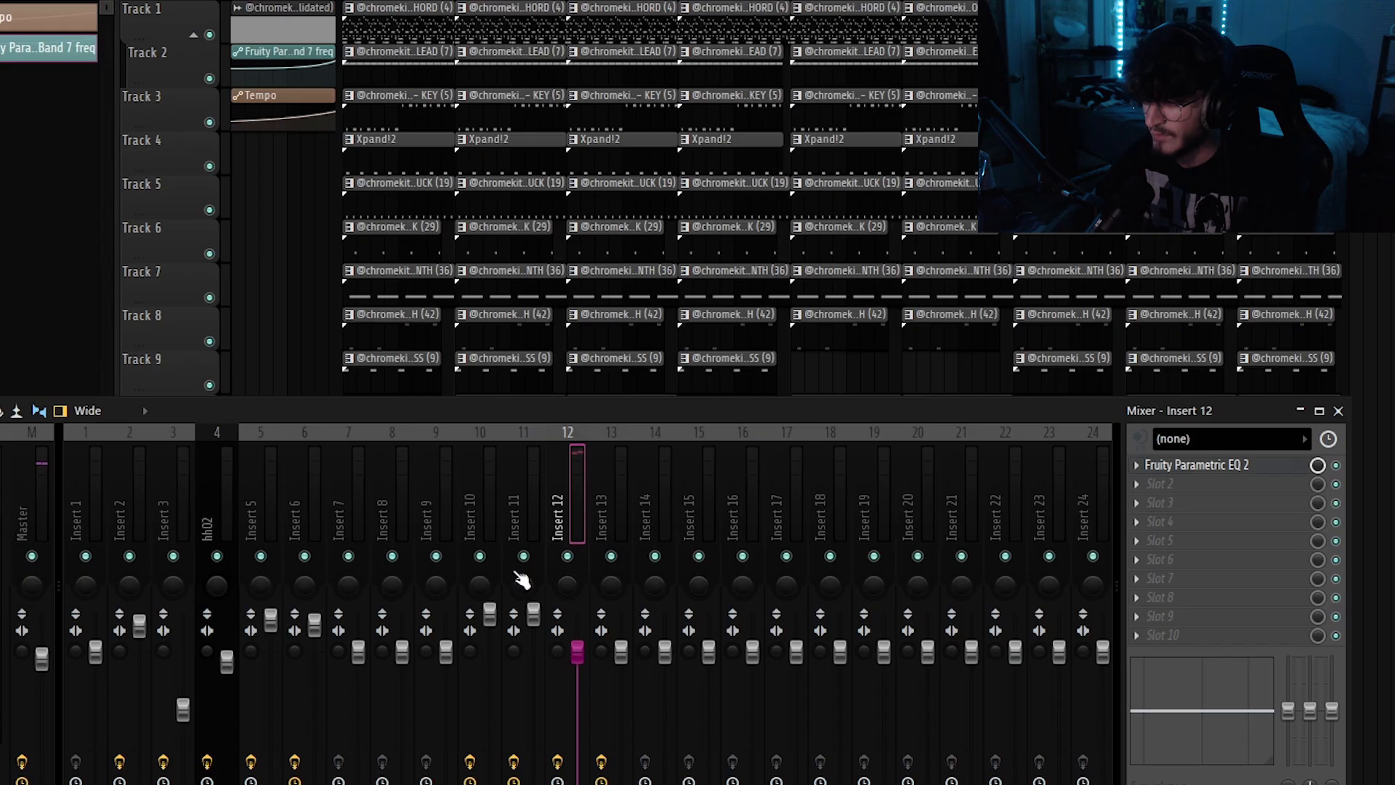
click(1185, 466)
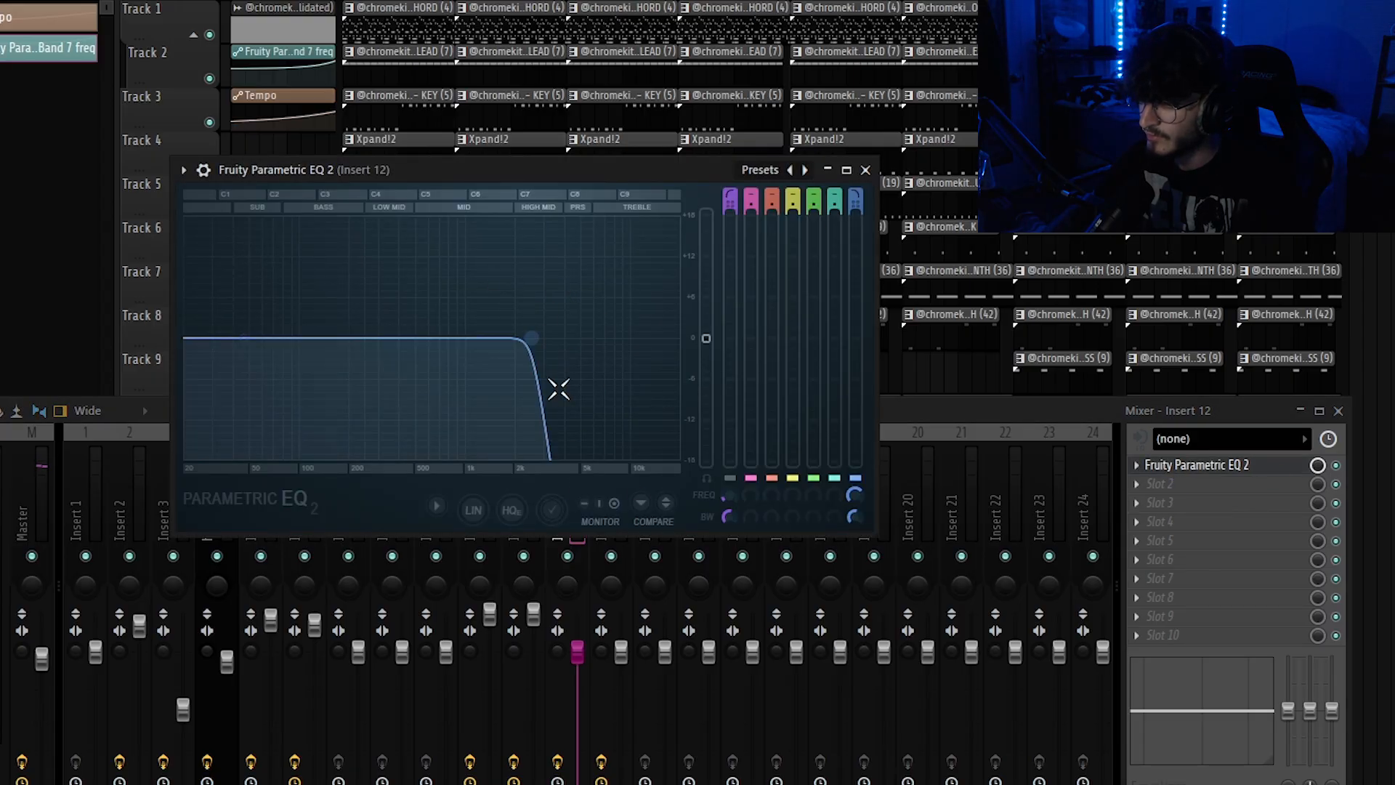